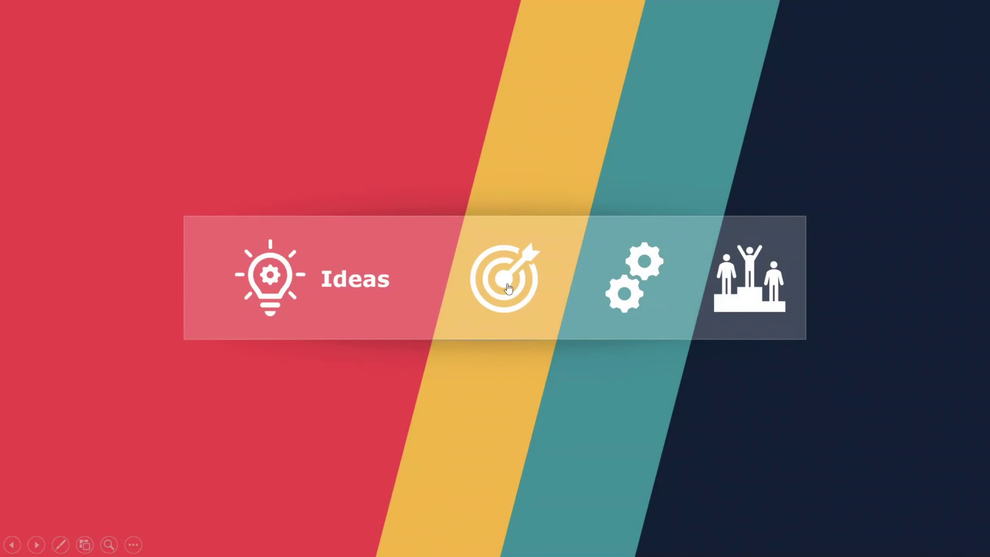
Test the icon links by jumping among the Goals, Practice, Success and Ideas slides, ending on Goals
click(507, 284)
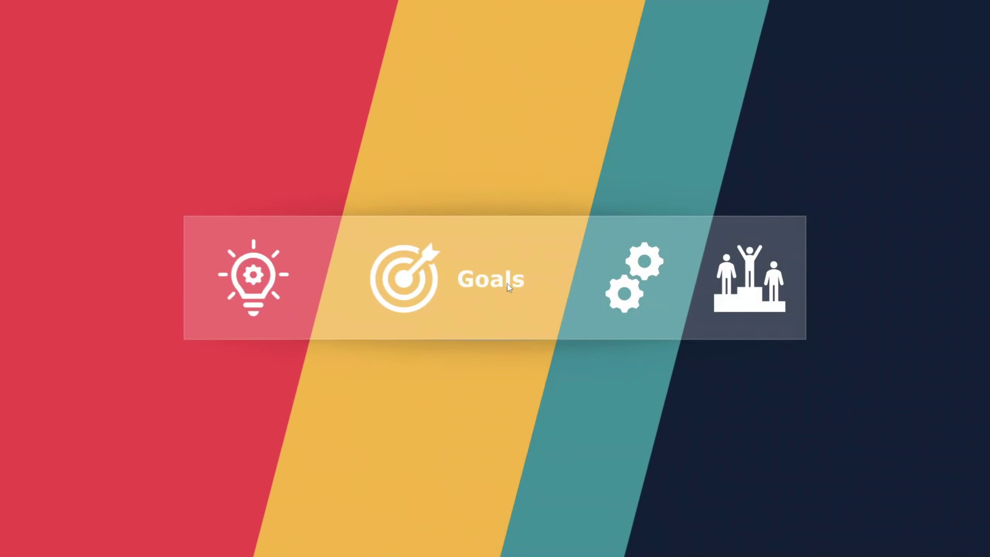
click(627, 269)
click(707, 281)
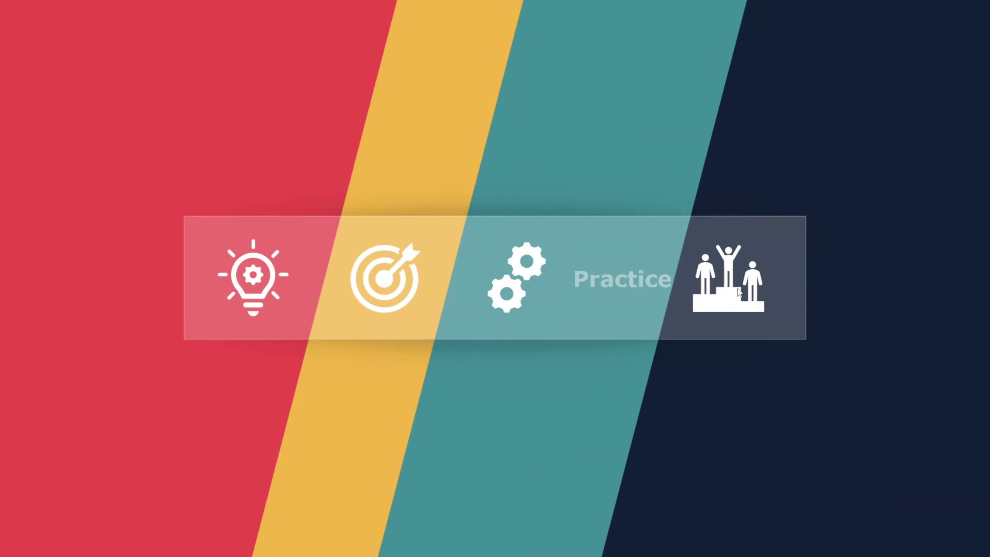
click(257, 278)
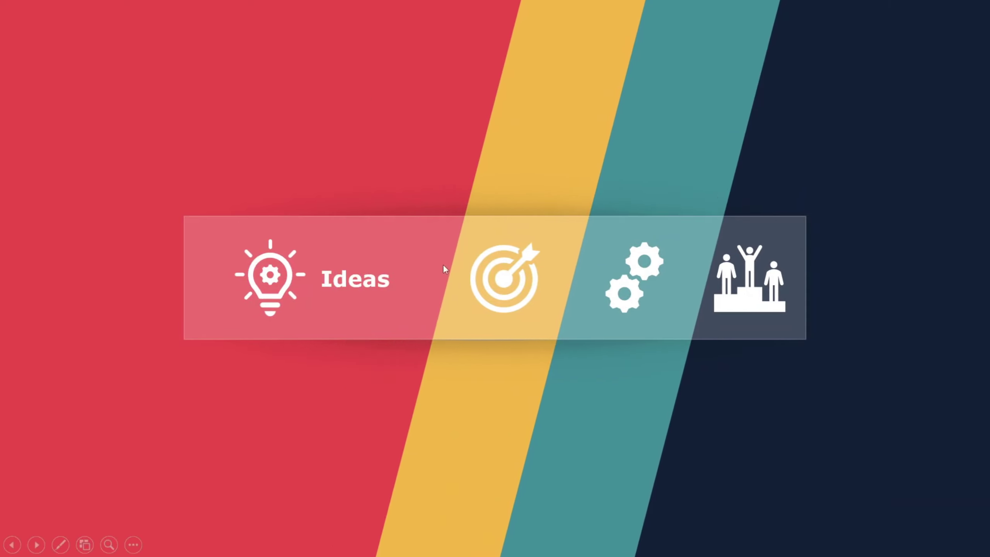
click(615, 278)
click(366, 276)
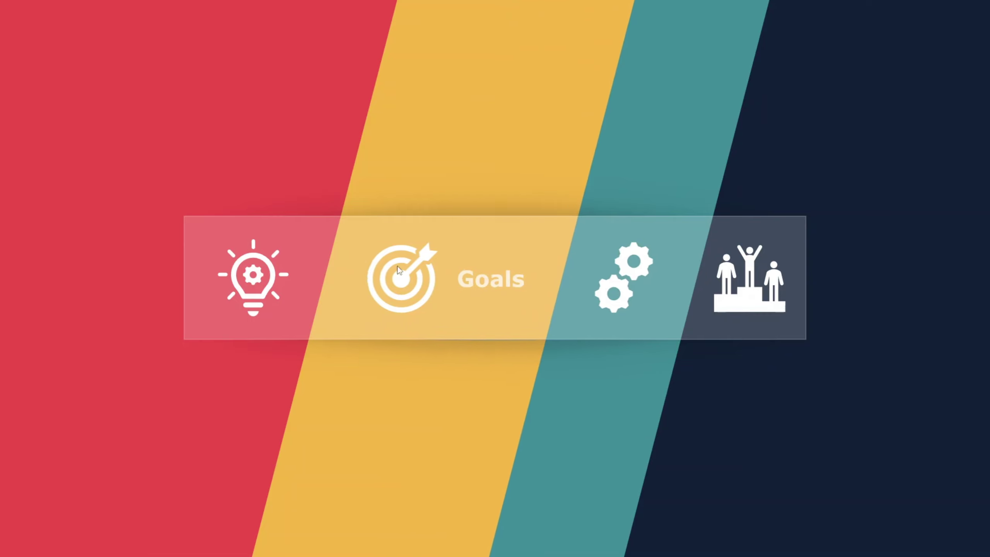
click(738, 272)
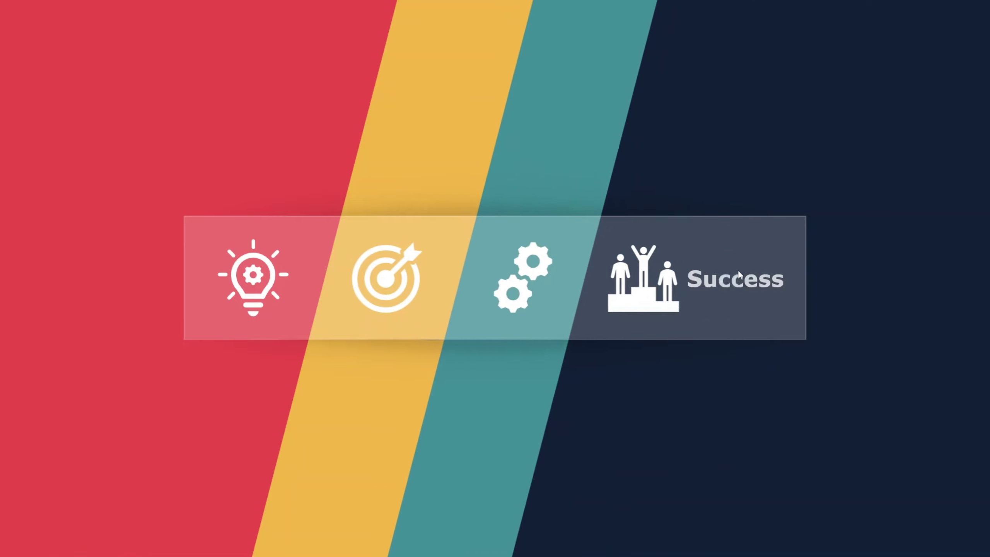
click(369, 290)
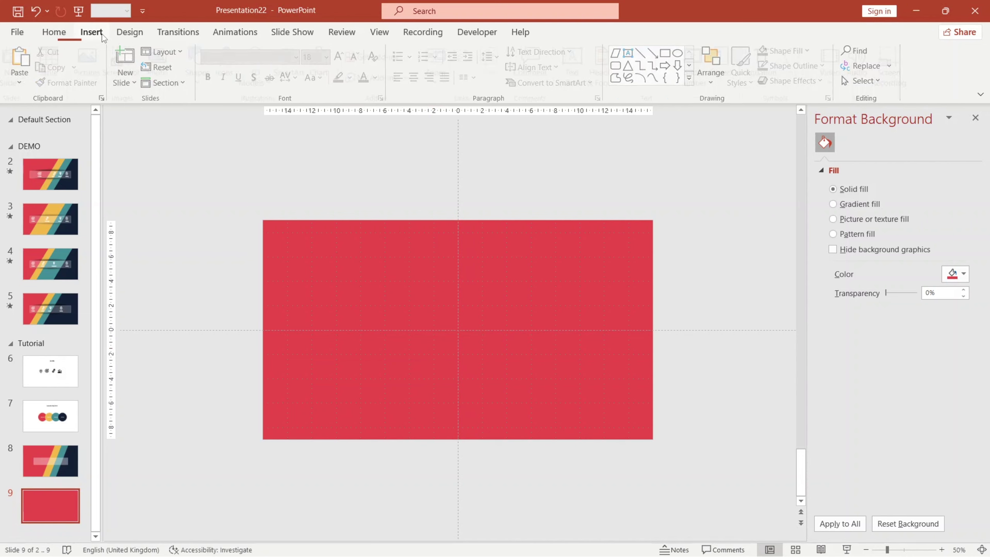
Draw a wide rectangle across the middle of the red slide
click(102, 34)
click(204, 72)
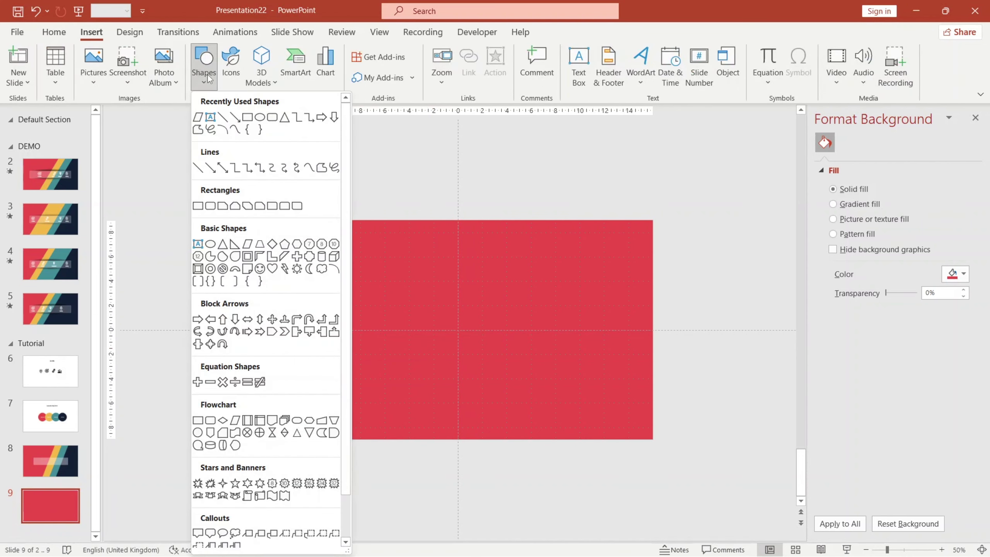
click(248, 117)
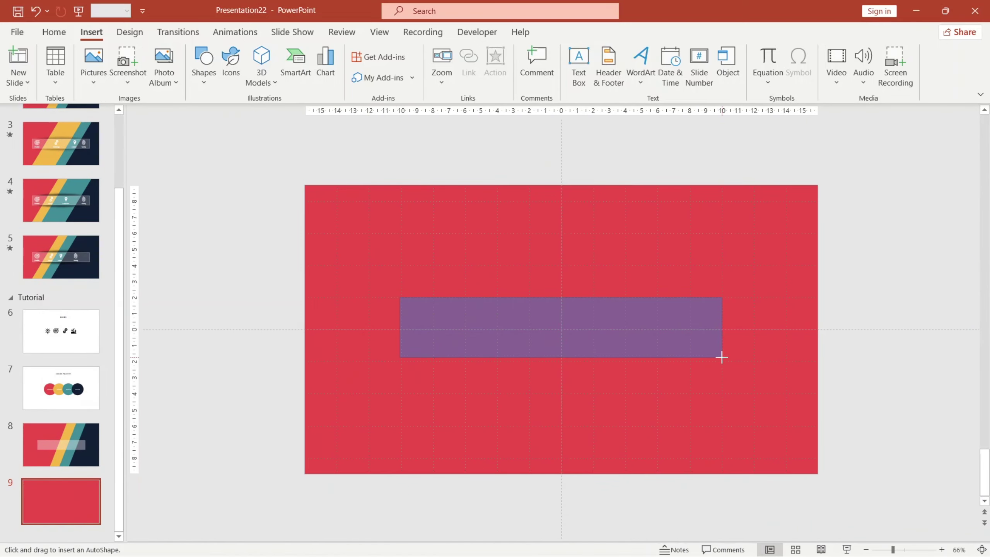
drag(721, 357, 722, 360)
ctrl+scroll(383, 338, up, 5)
drag(279, 325, 255, 325)
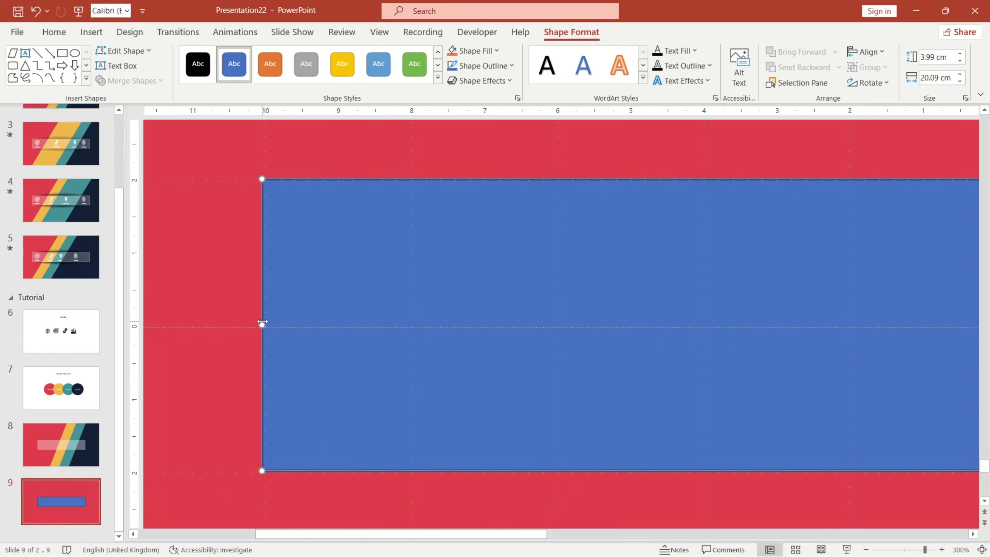
Give the rectangle a white fill at 80% transparency
click(515, 97)
click(949, 265)
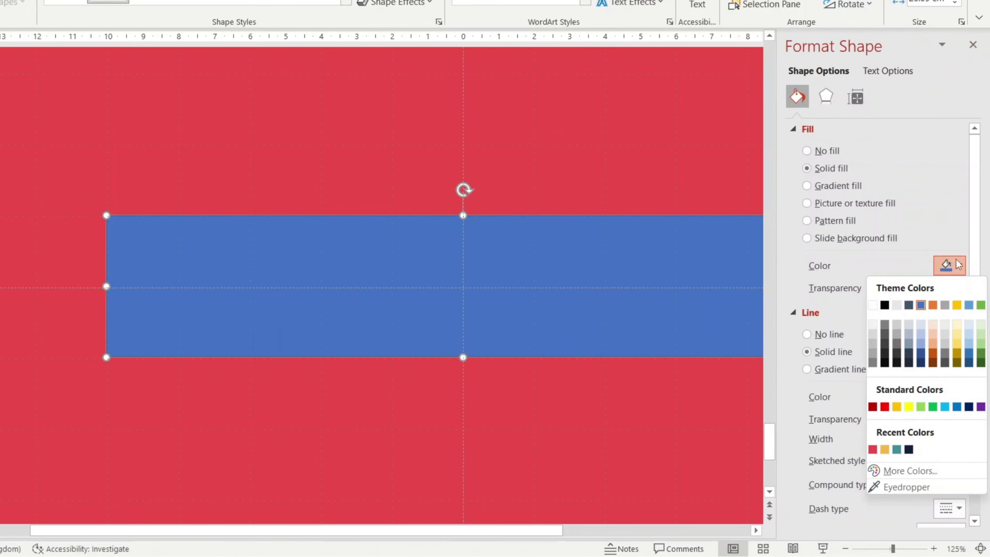
click(872, 306)
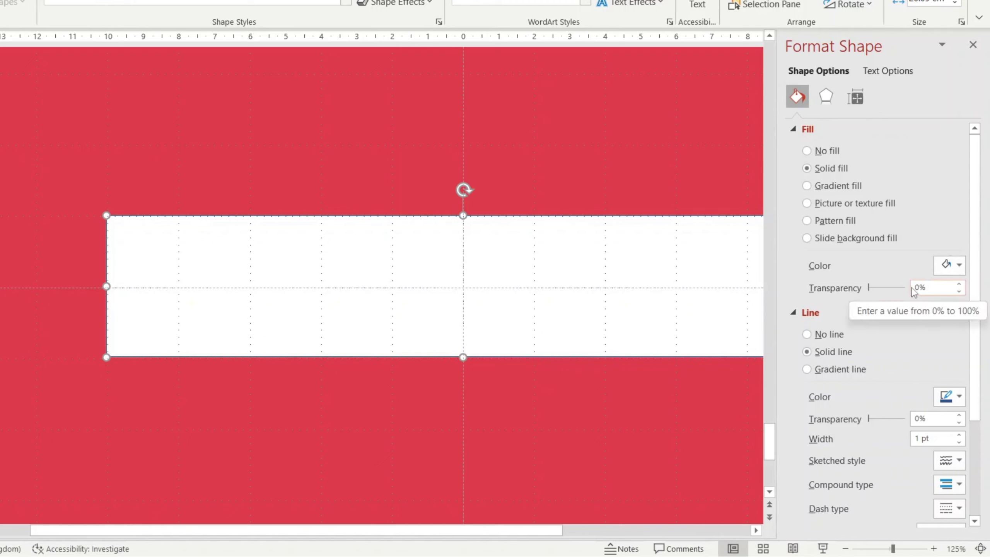
click(917, 288)
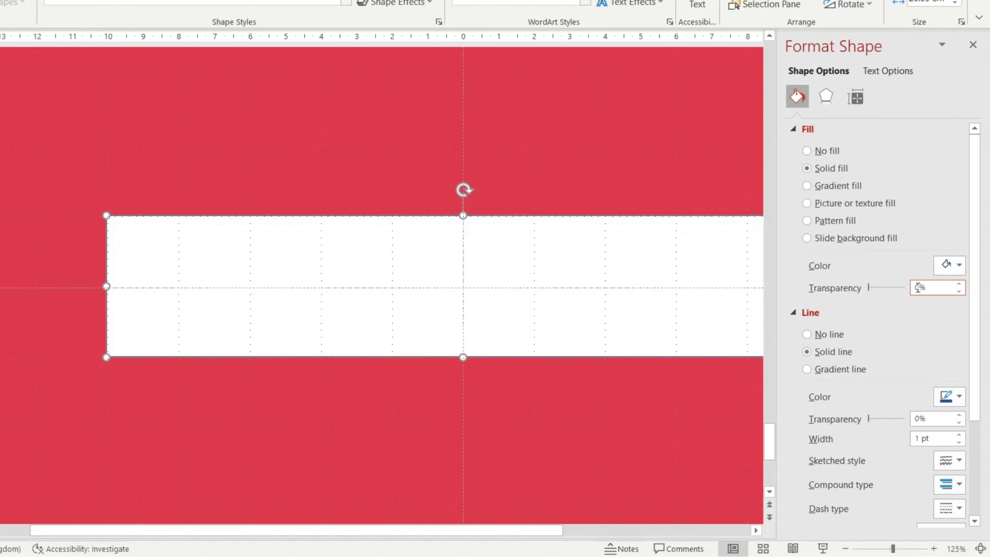
text(8)
key(Return)
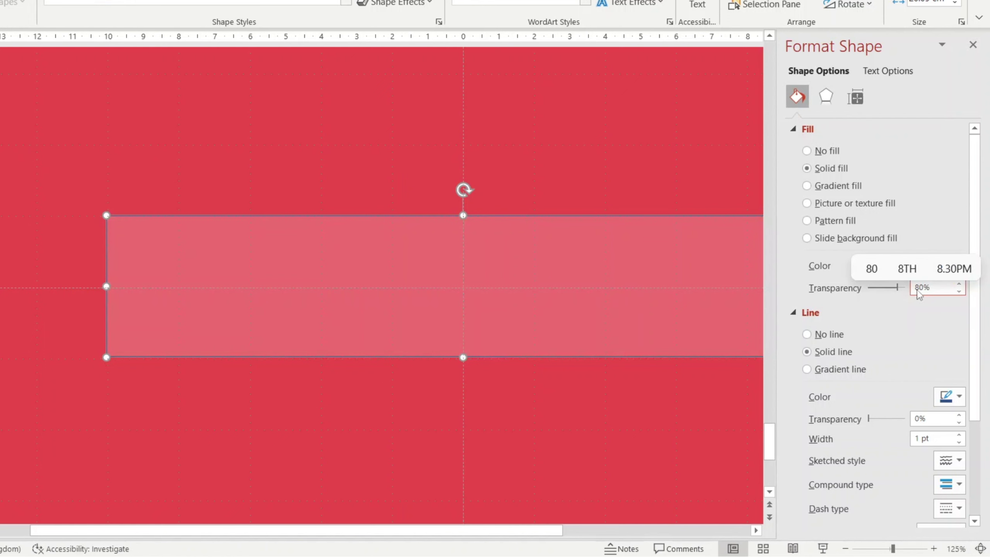
Give the rectangle a white outline at 80% transparency
click(958, 400)
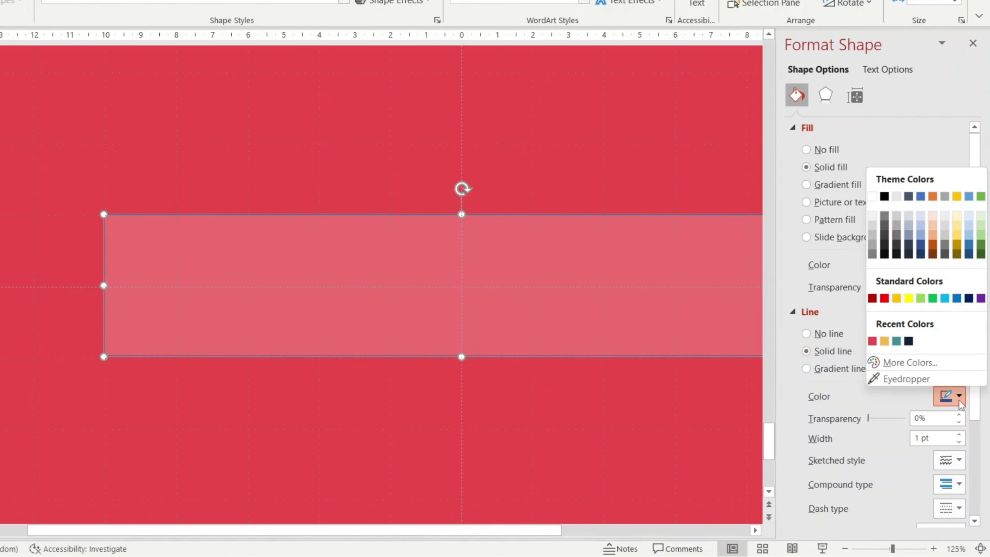
click(874, 197)
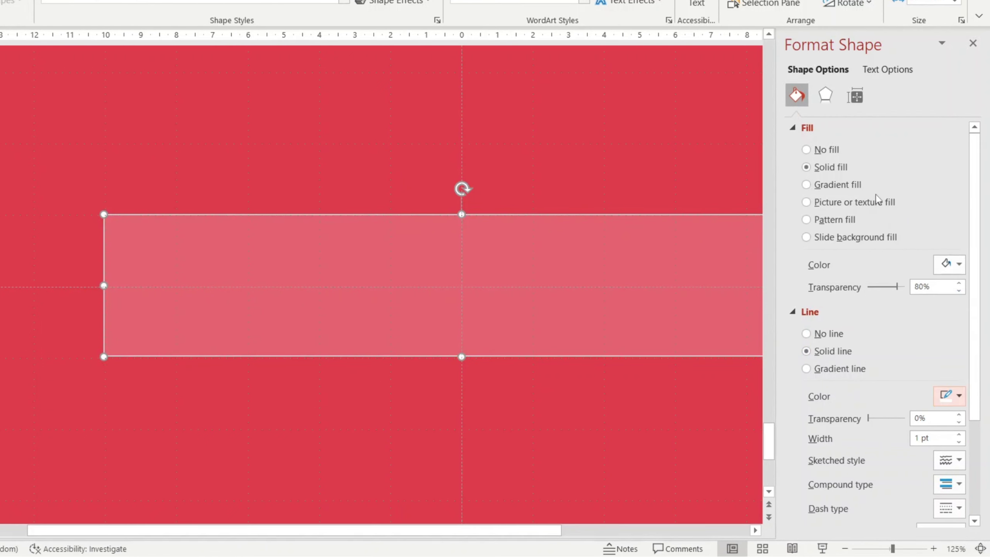
click(916, 417)
double_click(917, 419)
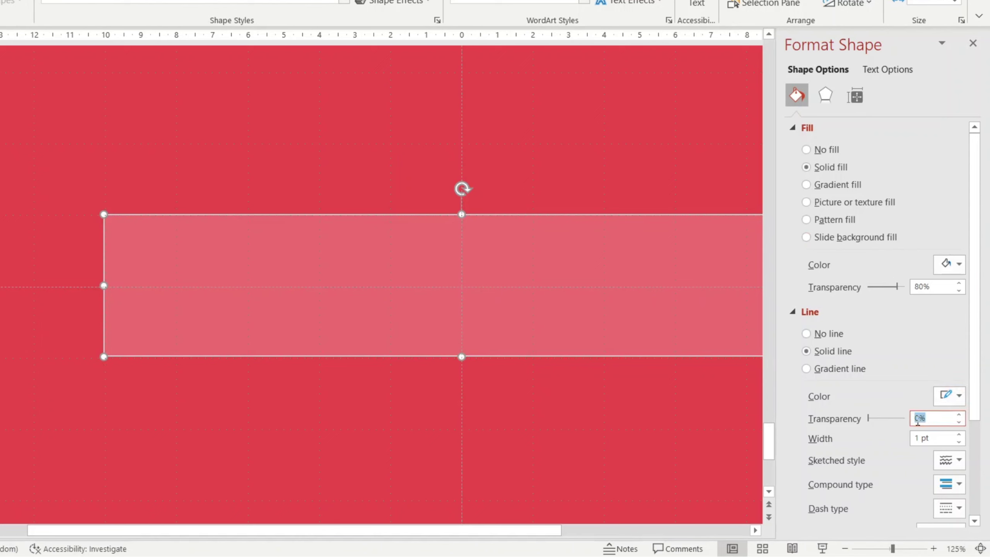
text(80)
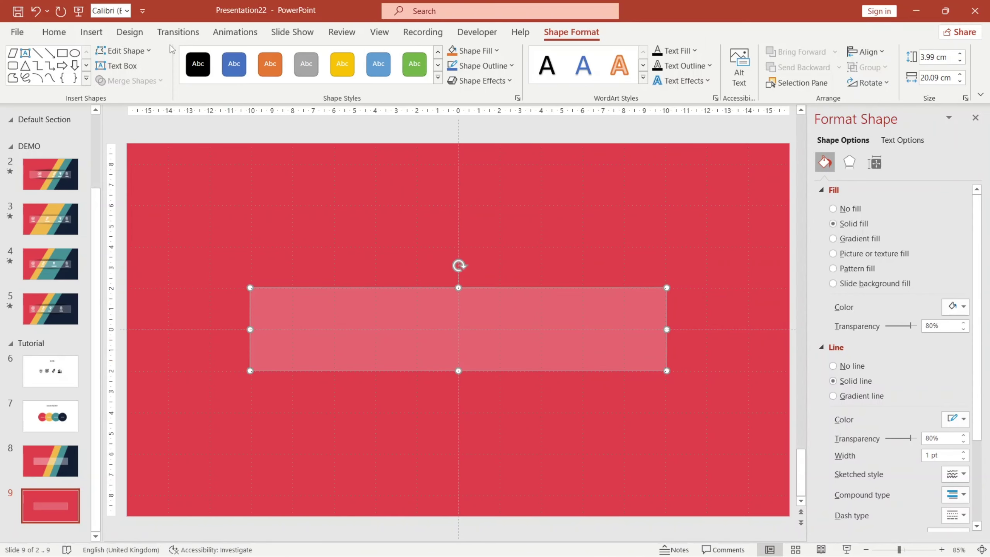
Draw an oval across the full length of the rectangle and make it 2.79 cm tall
click(102, 38)
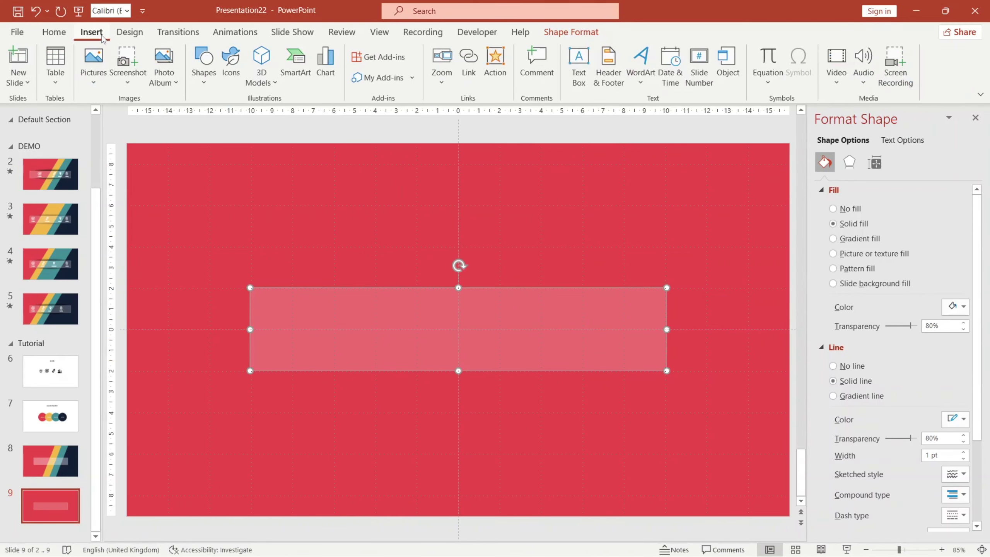
click(203, 77)
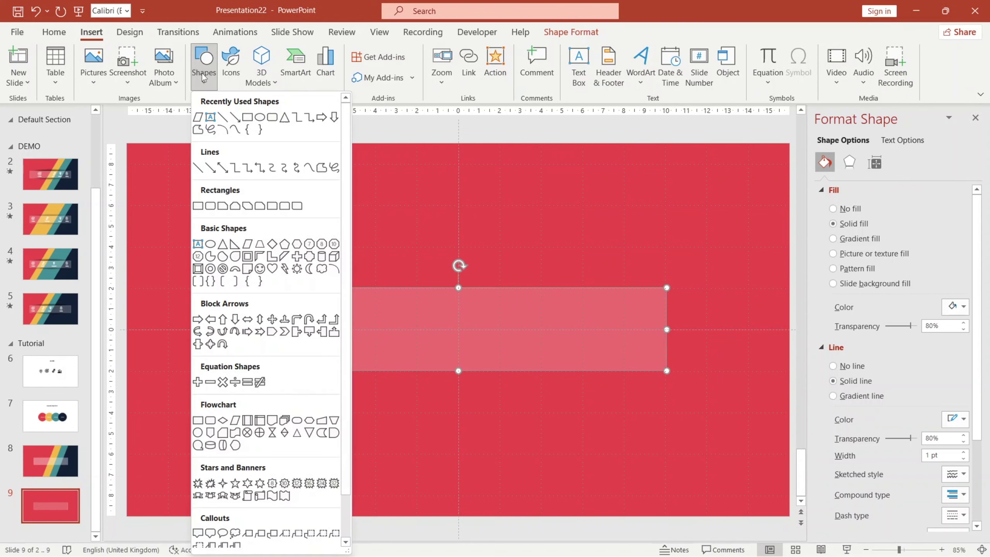
click(260, 118)
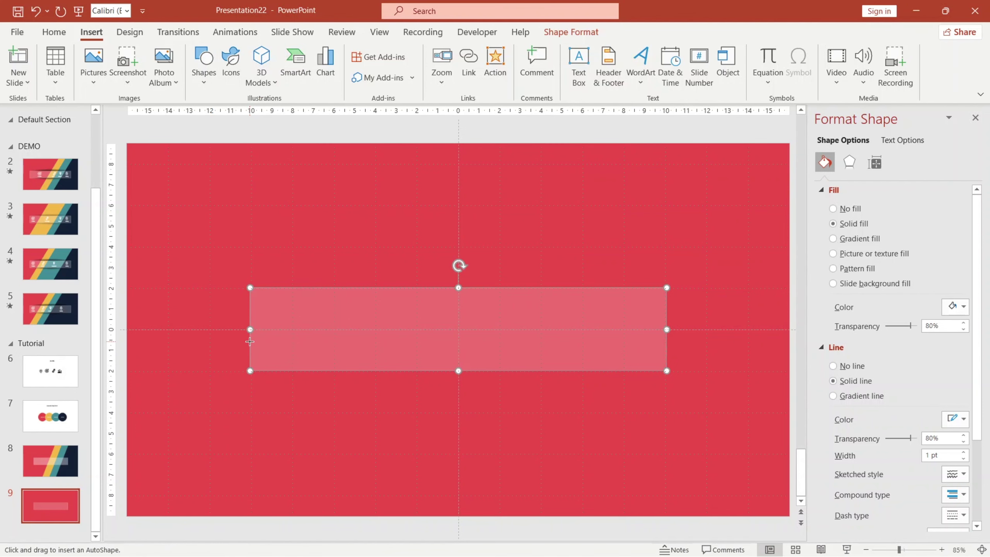
drag(250, 342, 666, 312)
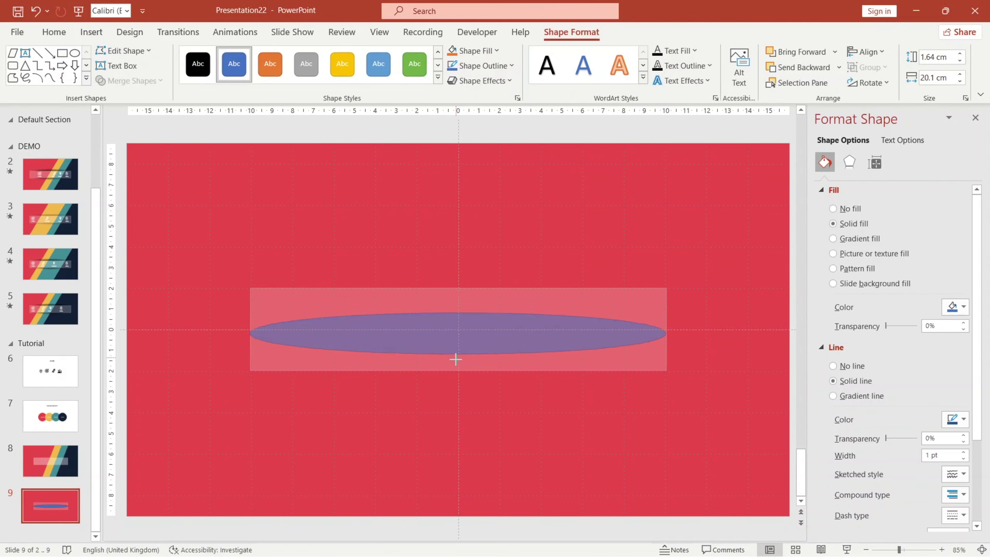
drag(455, 359, 457, 370)
click(849, 162)
click(837, 222)
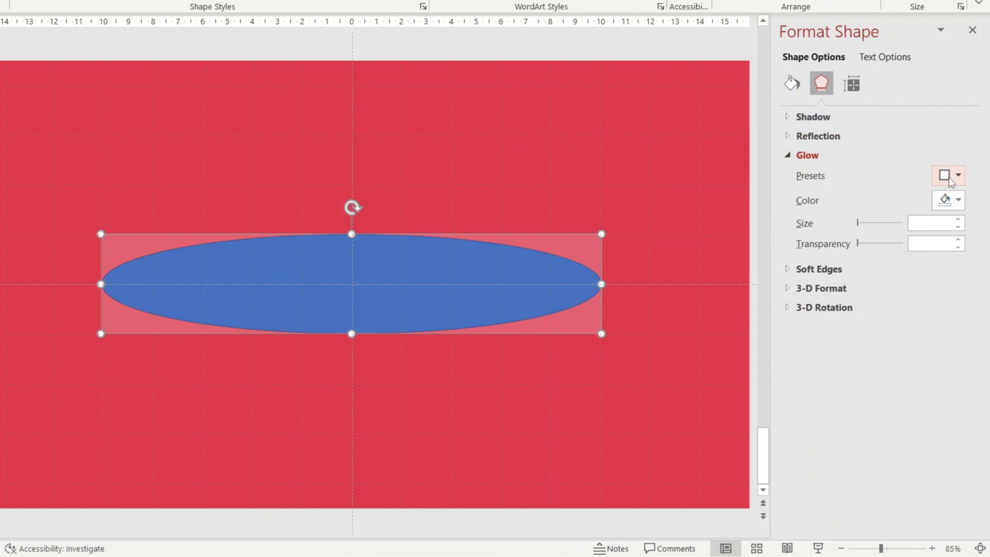
Apply a black 18 pt glow at 80% transparency to the blue oval
click(962, 239)
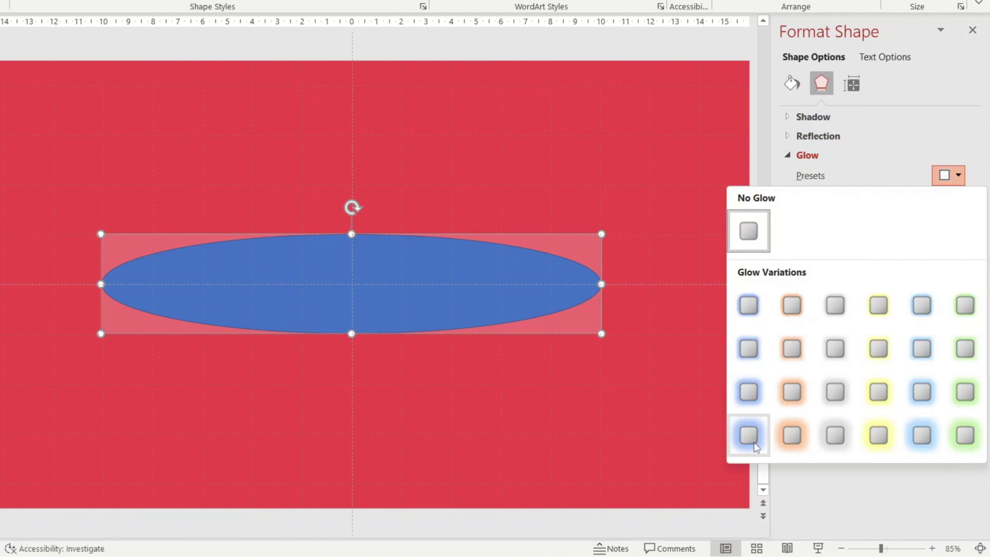
click(753, 443)
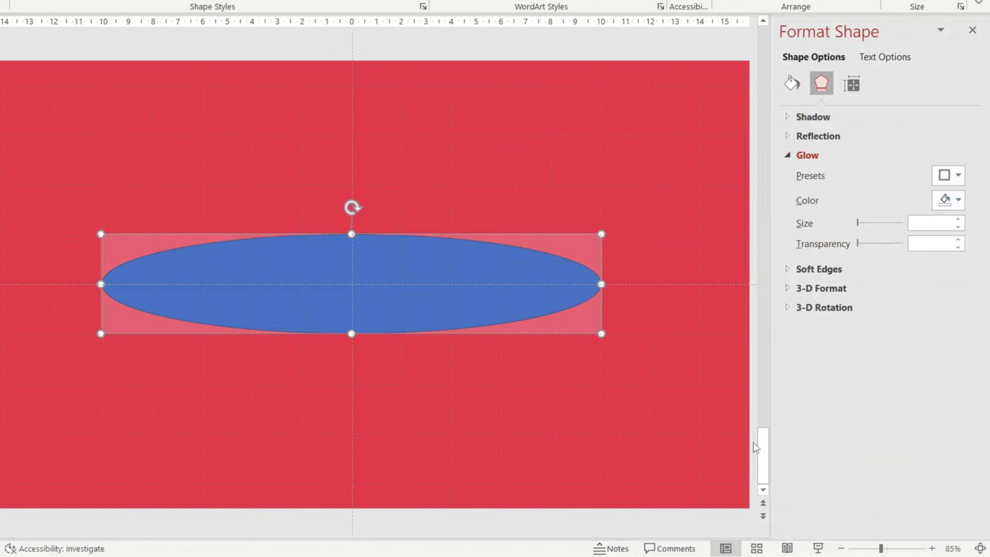
click(957, 200)
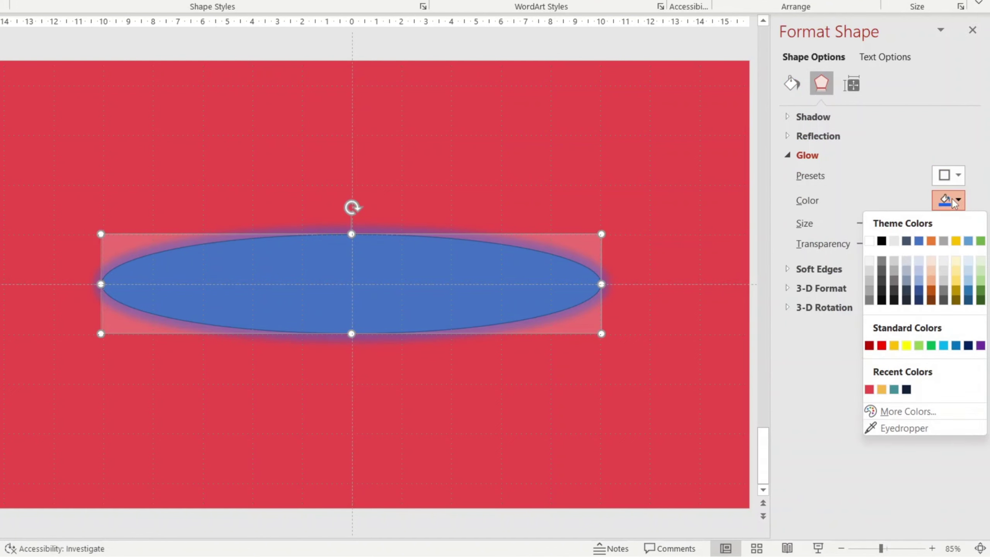
click(881, 241)
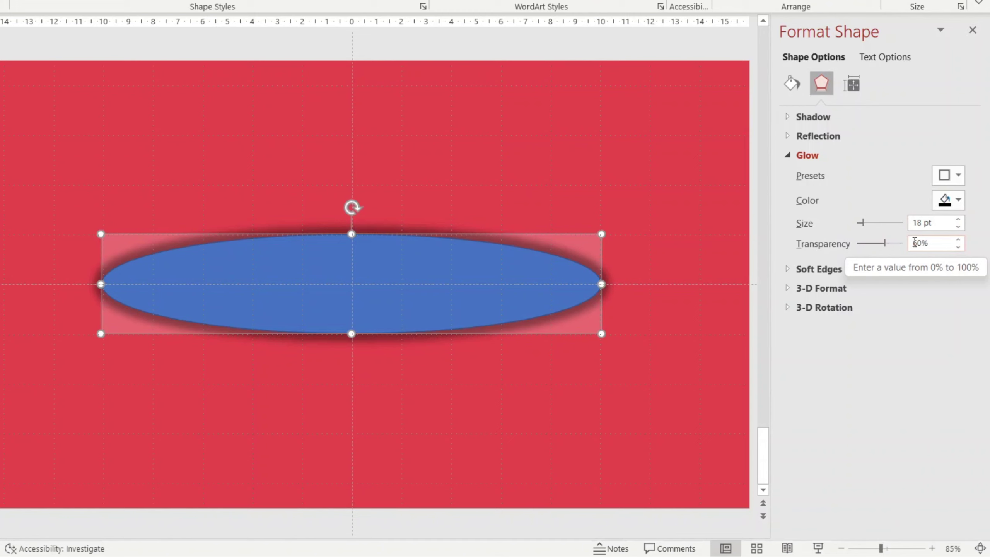
double_click(916, 242)
text(80)
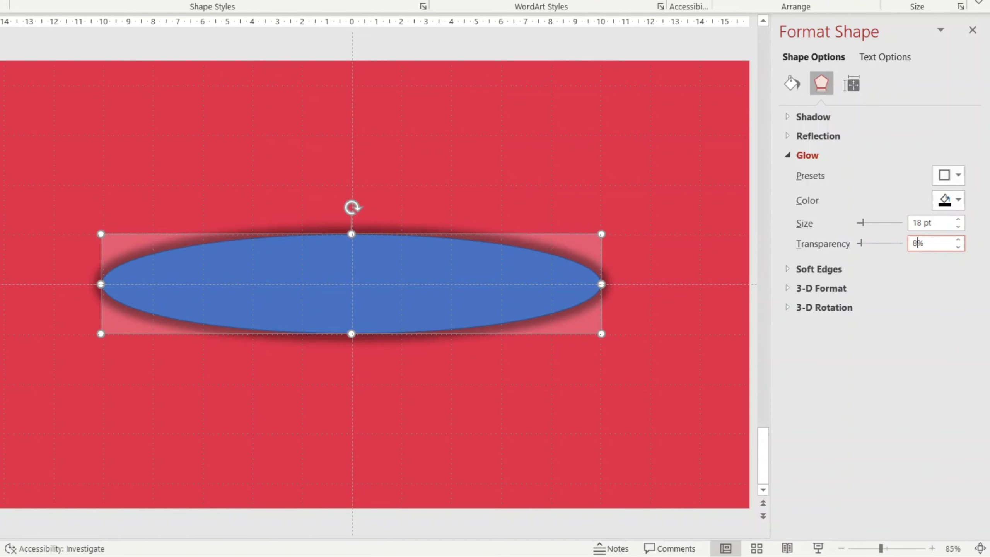
key(Return)
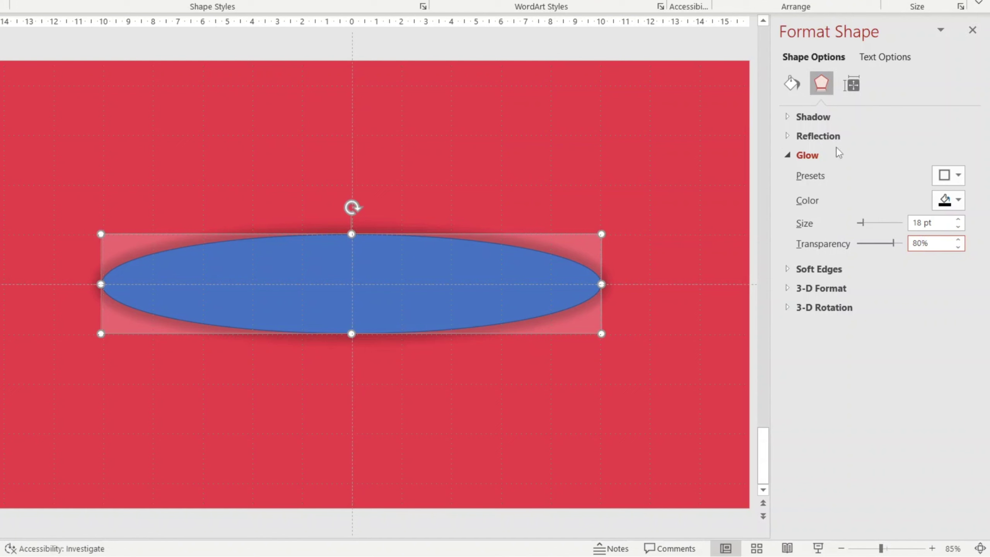
click(815, 118)
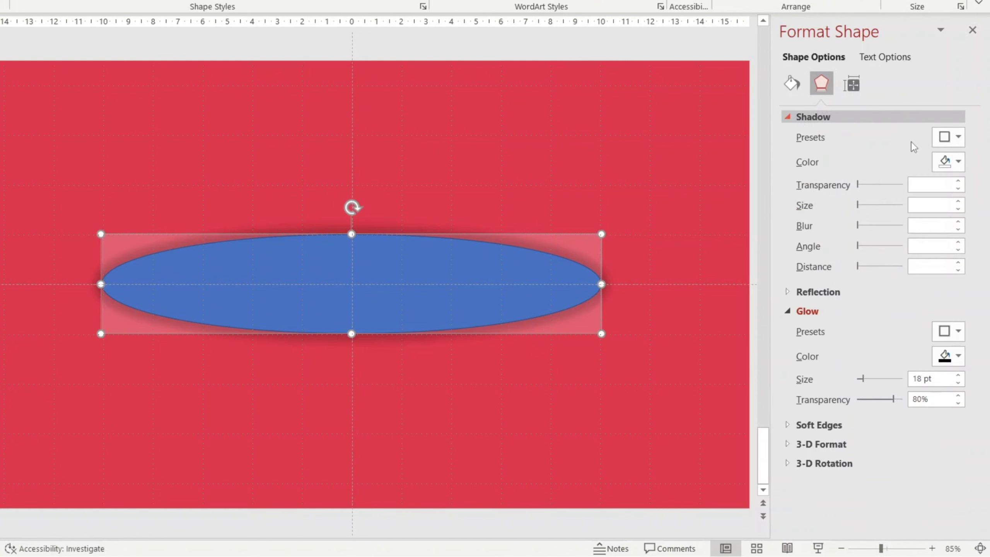
Add a centred outer shadow to the oval with 30 pt blur, 10 pt distance and 110% size
click(951, 137)
click(908, 310)
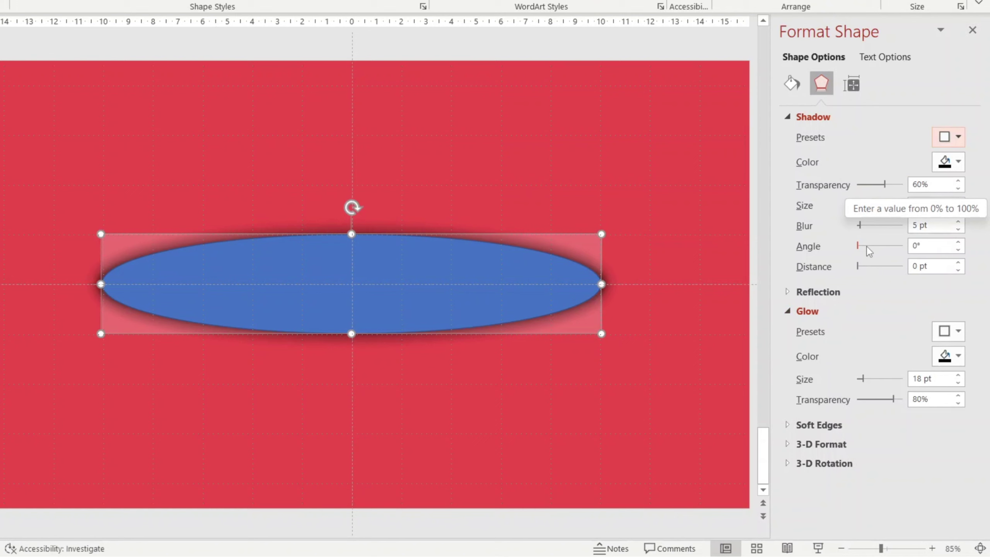
double_click(914, 226)
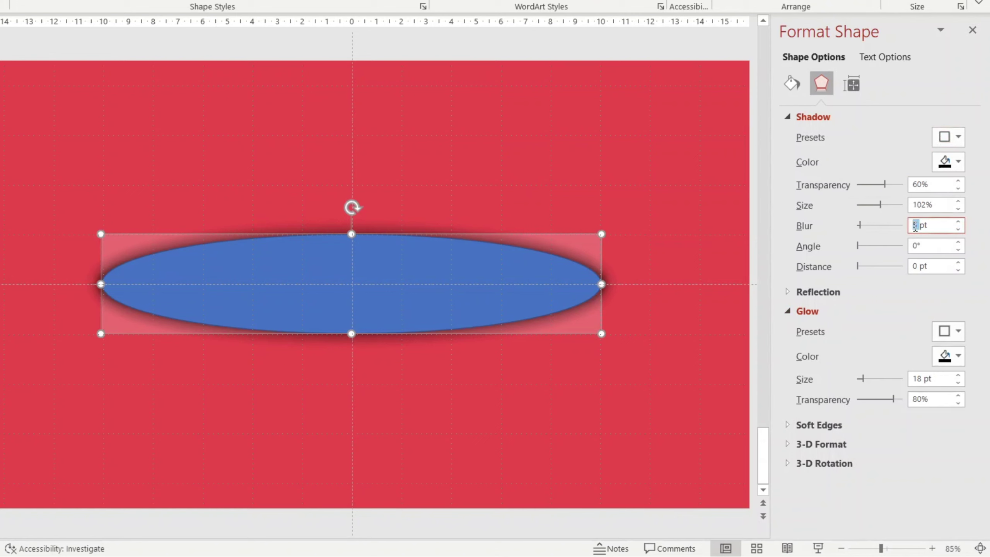
text(30)
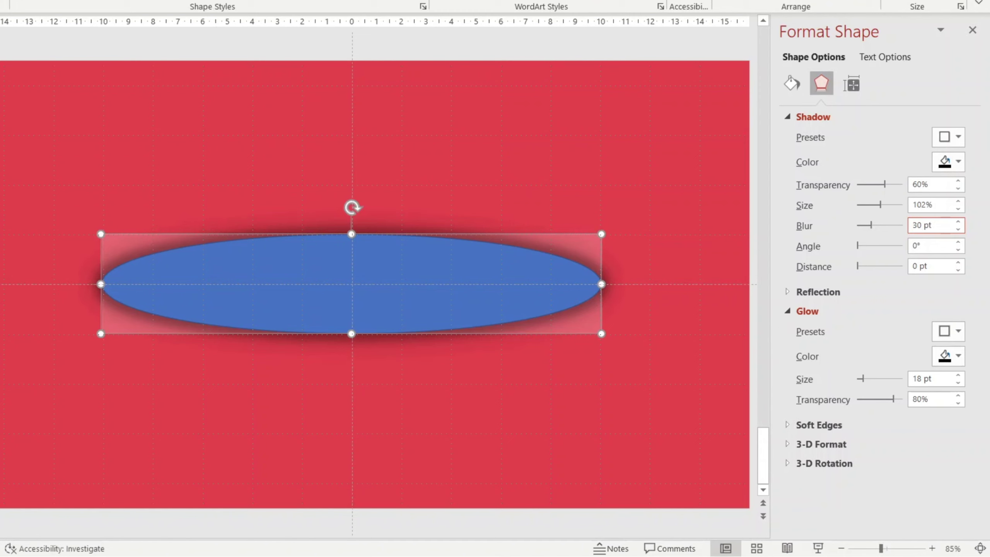
double_click(915, 267)
key(BackSpace)
text(10)
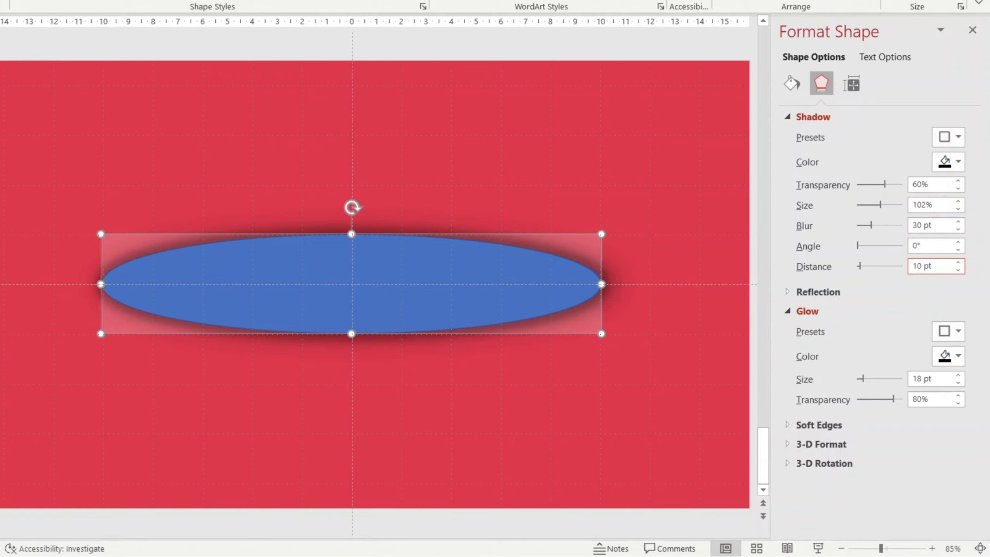
double_click(918, 204)
text(110)
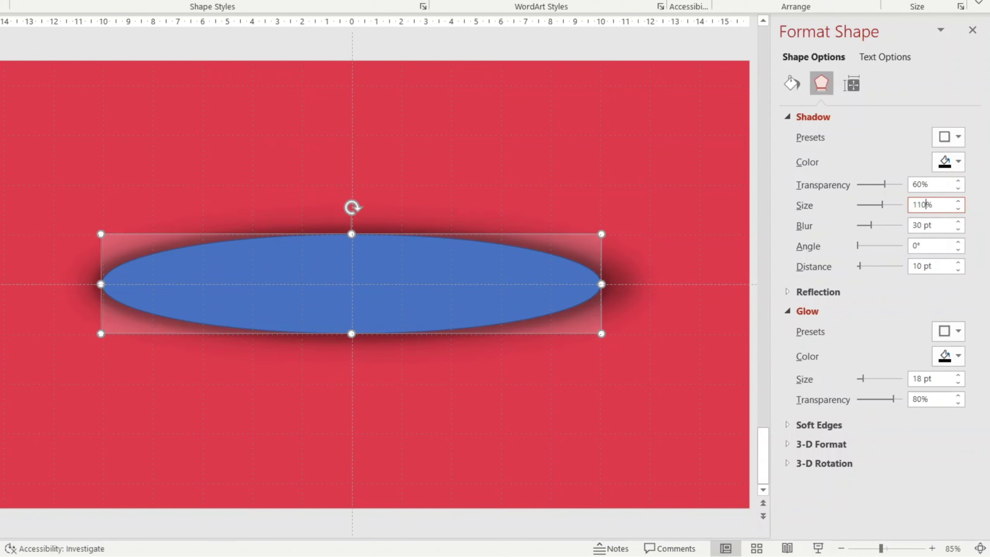
Export the shadowed oval as a PNG picture named 'Shadow'
right_click(520, 283)
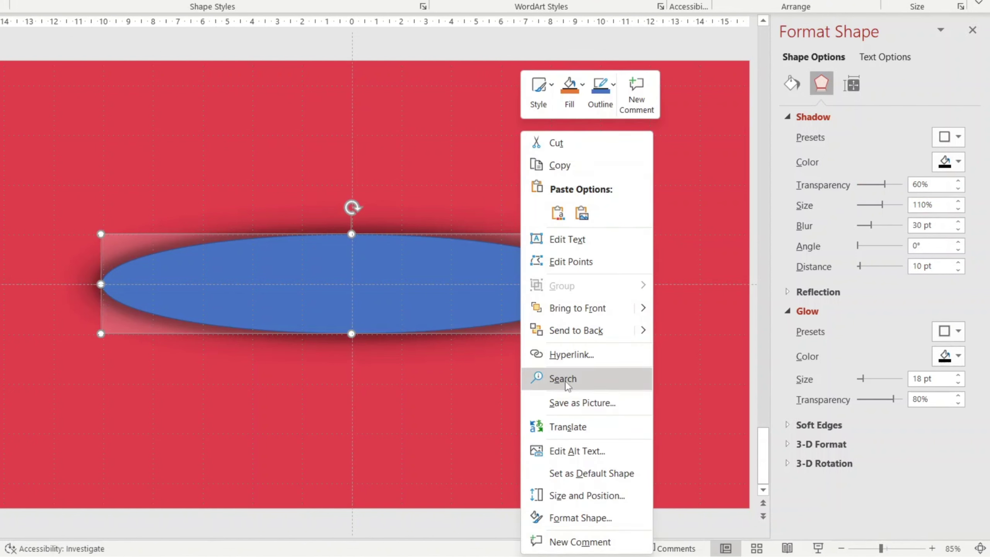
click(562, 402)
text(S)
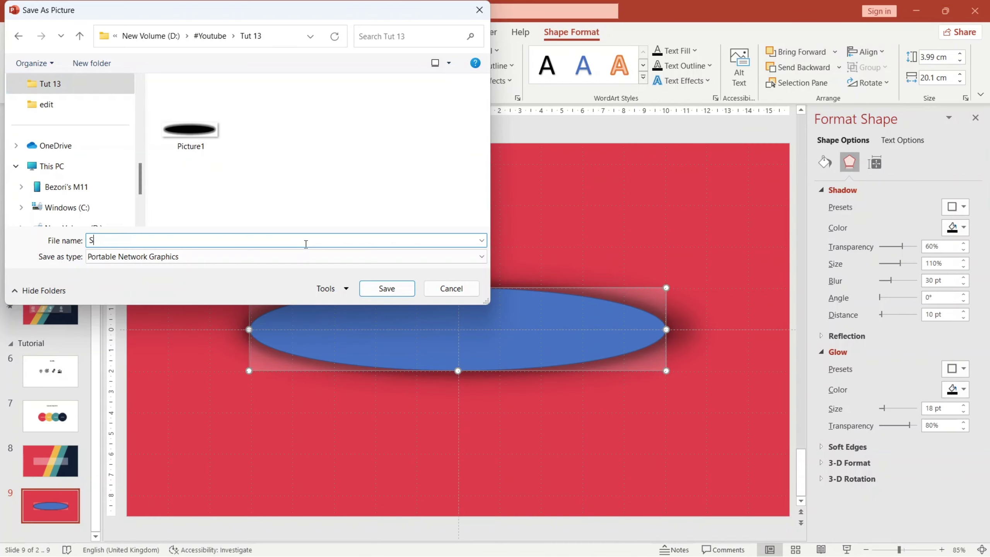
text(hadow)
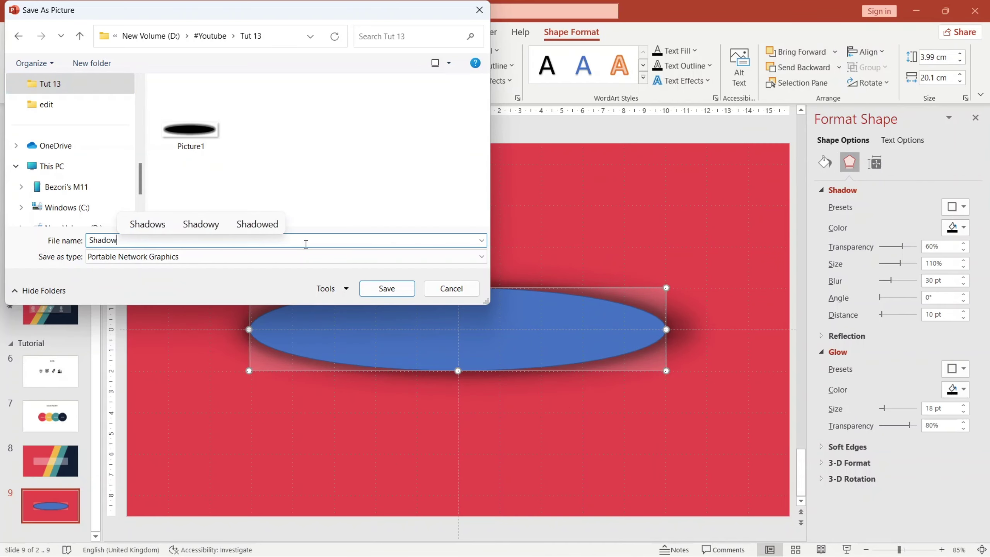
key(Return)
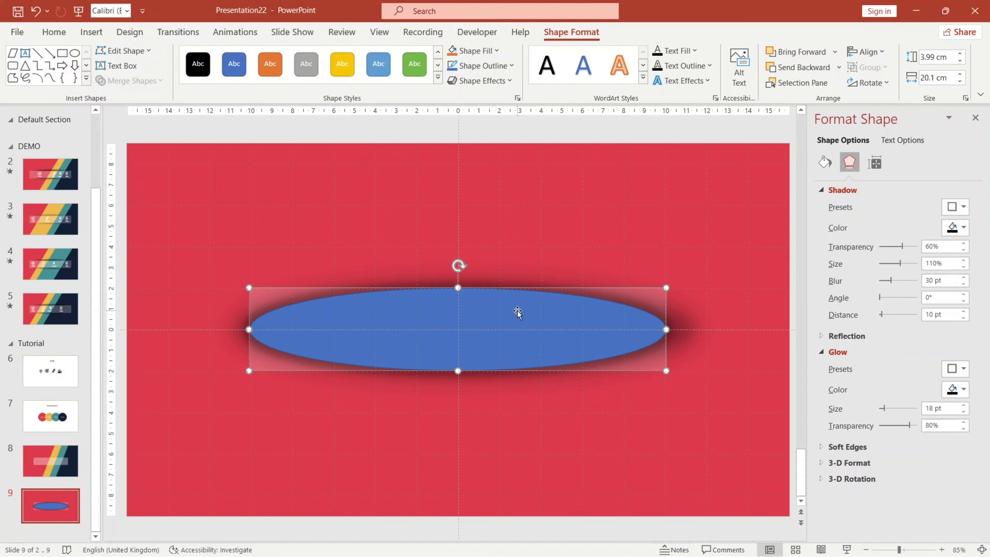
Delete the oval from slide 9 and duplicate the slide as slide 10
key(Delete)
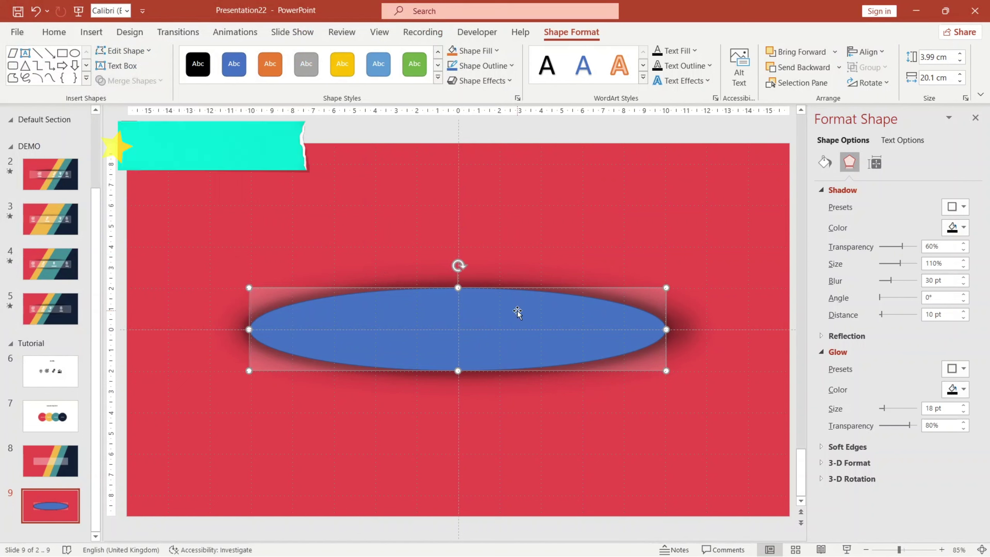
click(517, 312)
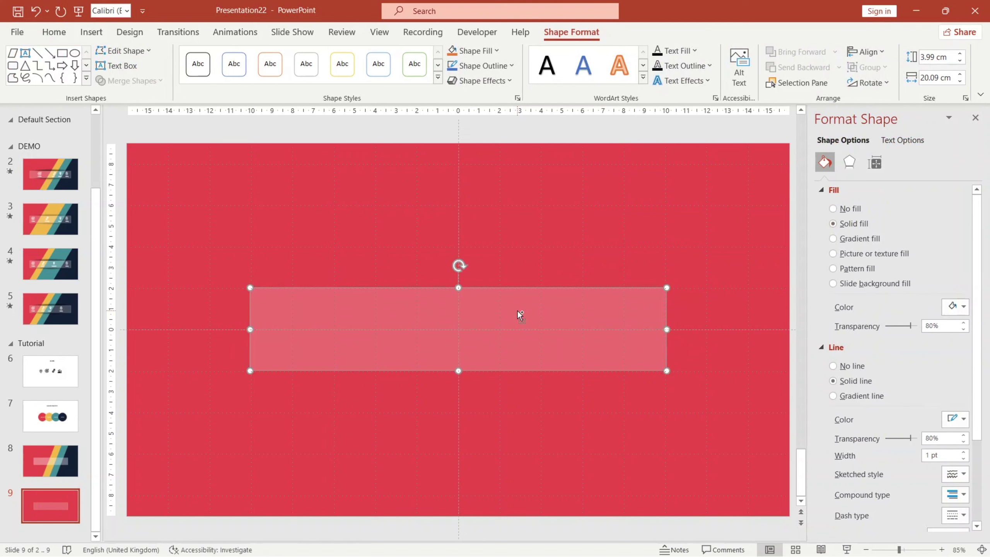
click(61, 500)
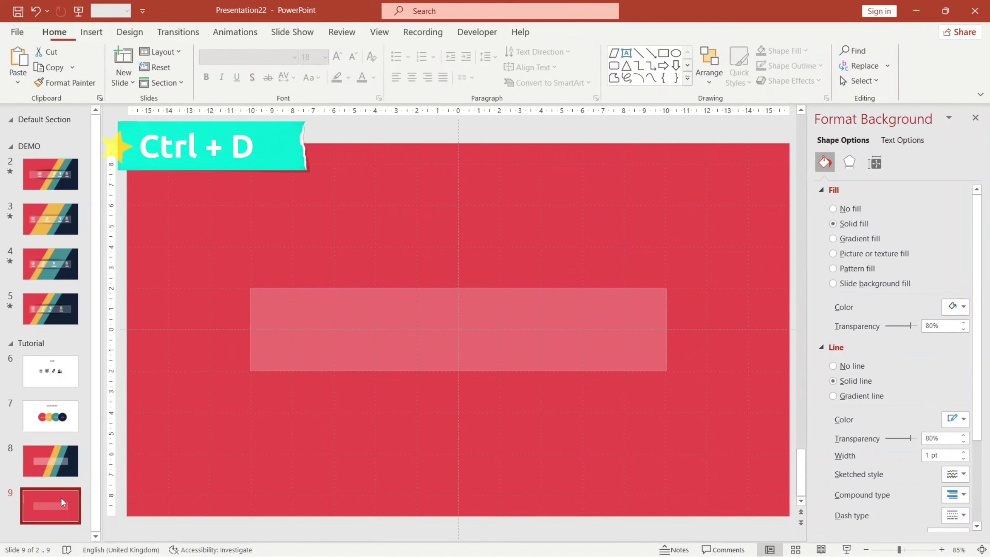
key(ctrl+d)
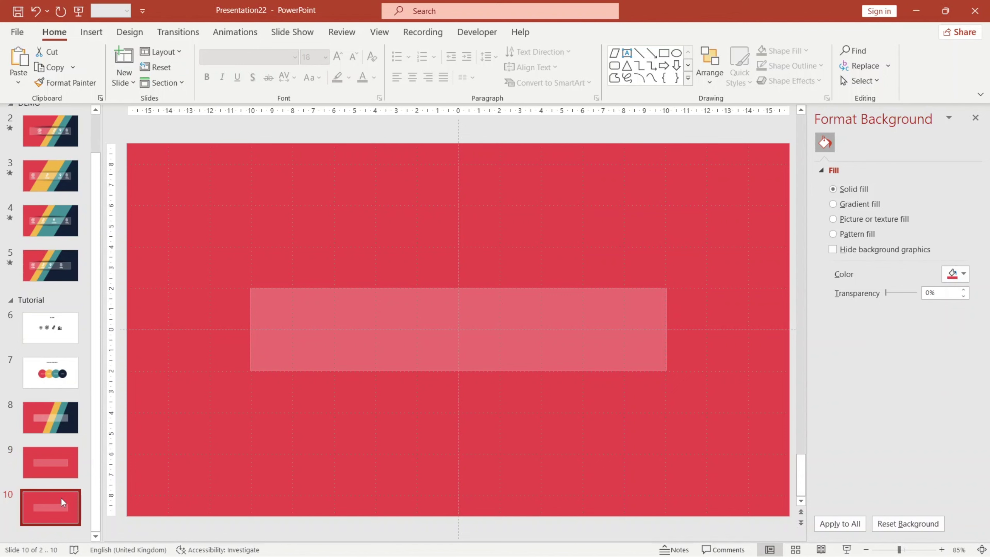
Insert the saved Shadow picture from this computer onto slide 10
click(90, 35)
click(94, 64)
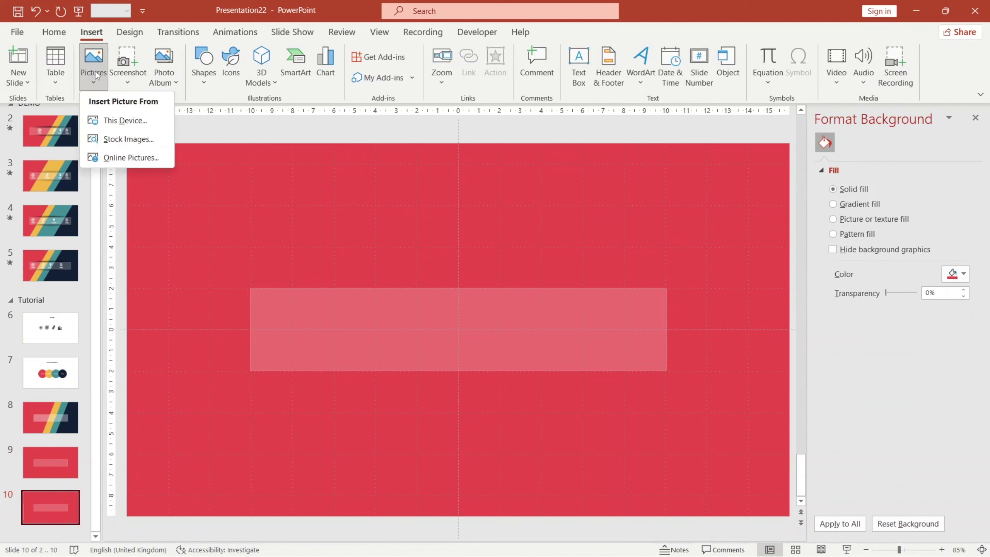
click(104, 124)
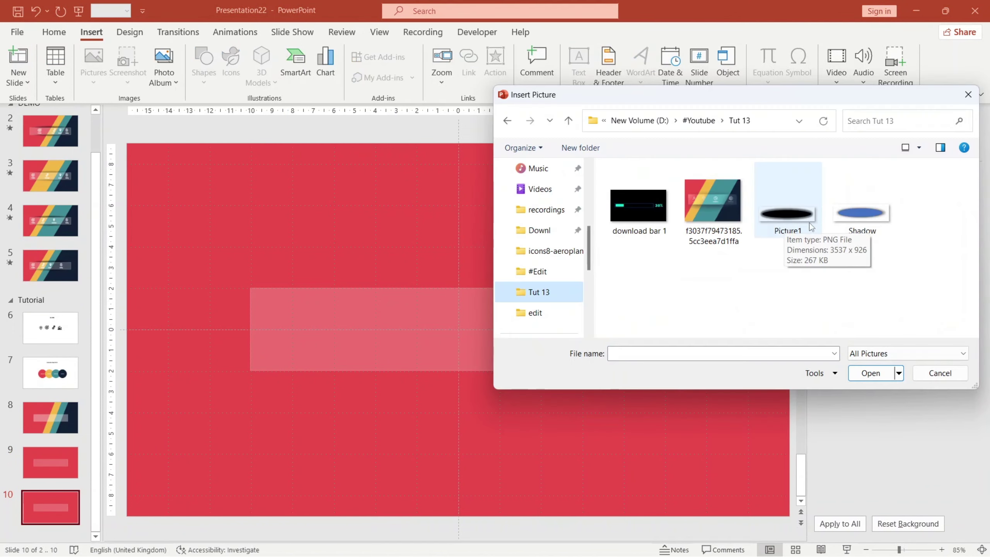
double_click(861, 213)
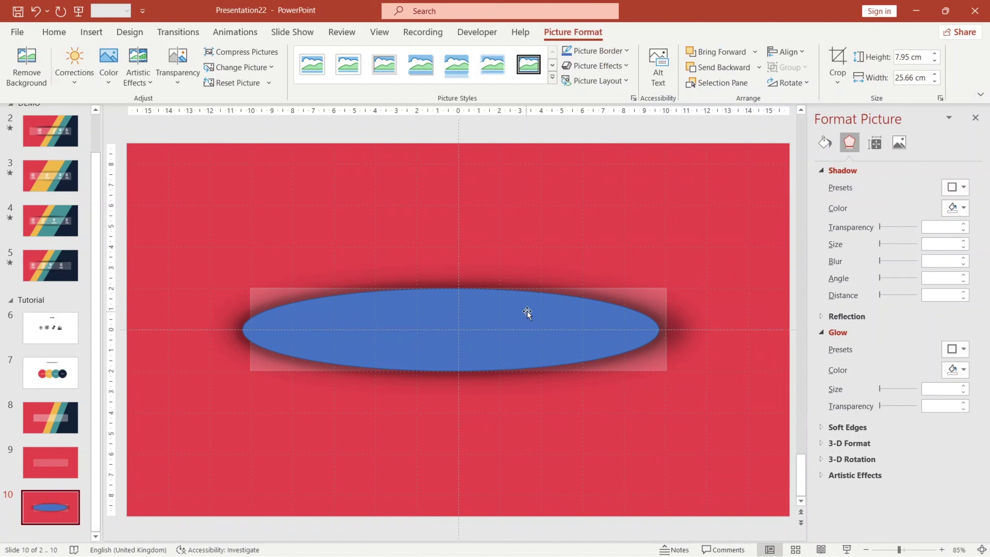
Select the Shadow picture together with Rectangle 1 via the Selection Pane, ready for Merge Shapes
click(587, 329)
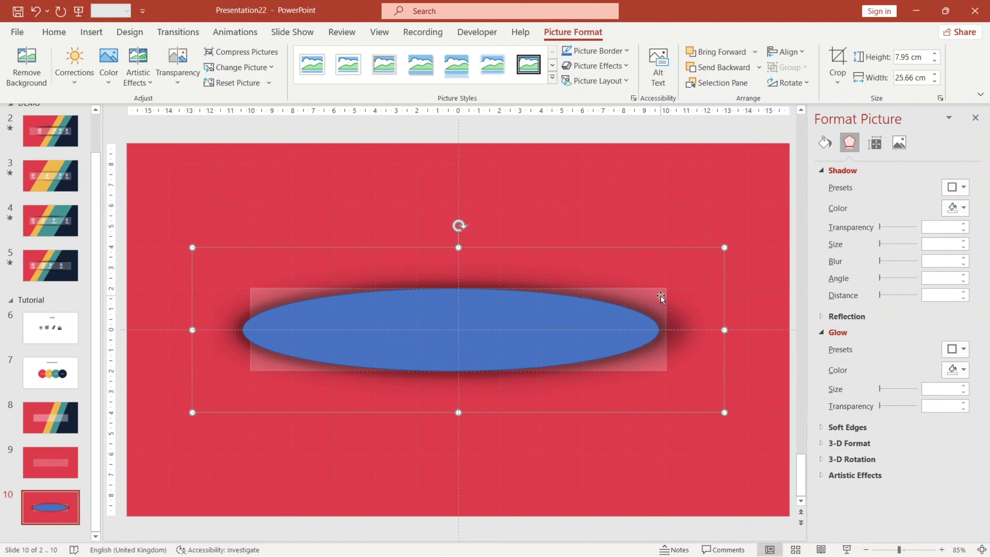
click(721, 83)
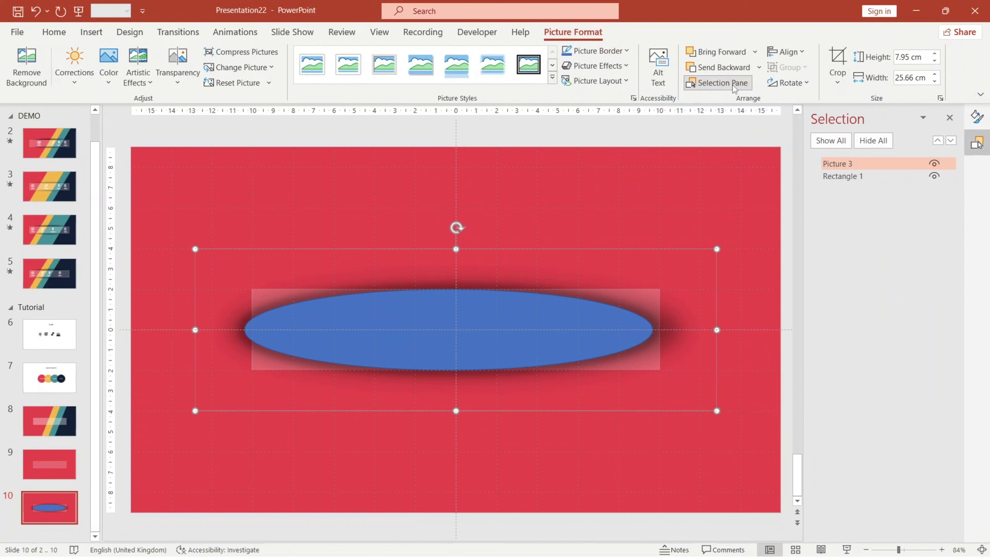
ctrl+click(844, 177)
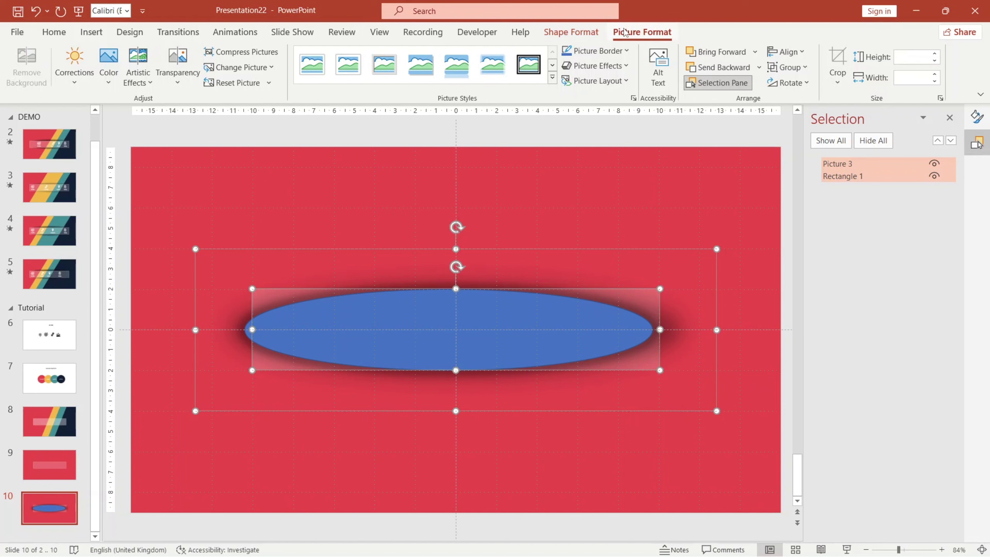
click(548, 34)
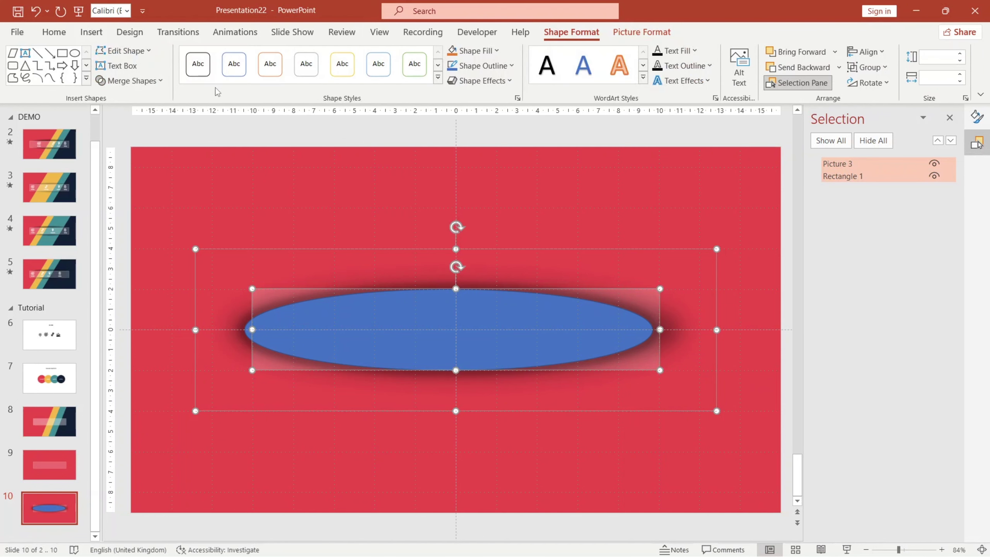
click(159, 81)
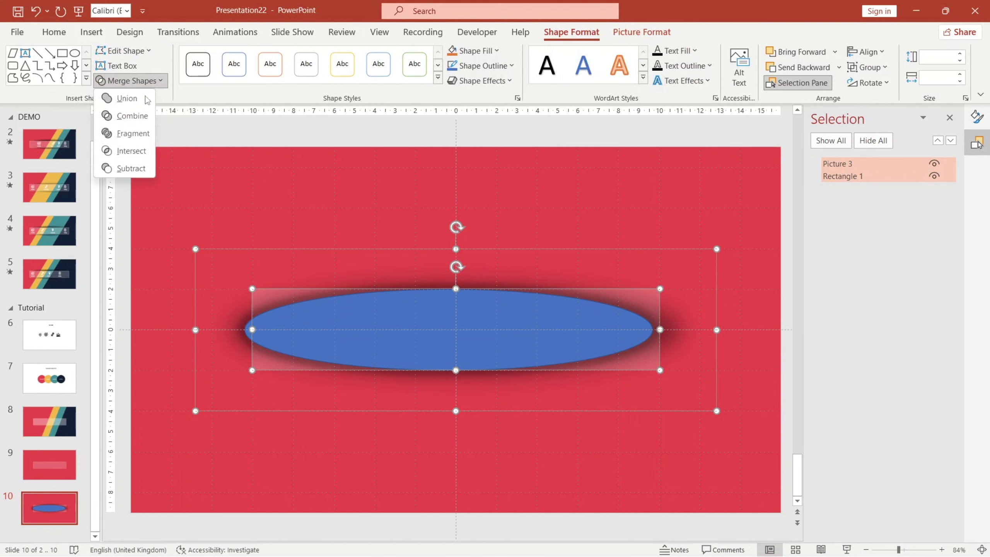
Fragment the picture against the rectangle and delete the blue ellipse piece
click(138, 133)
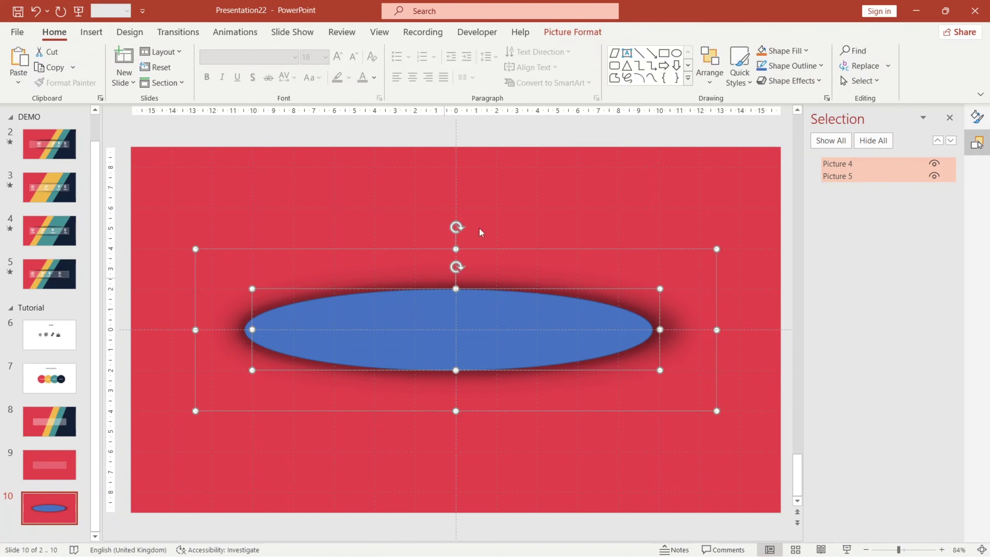
click(512, 196)
click(500, 308)
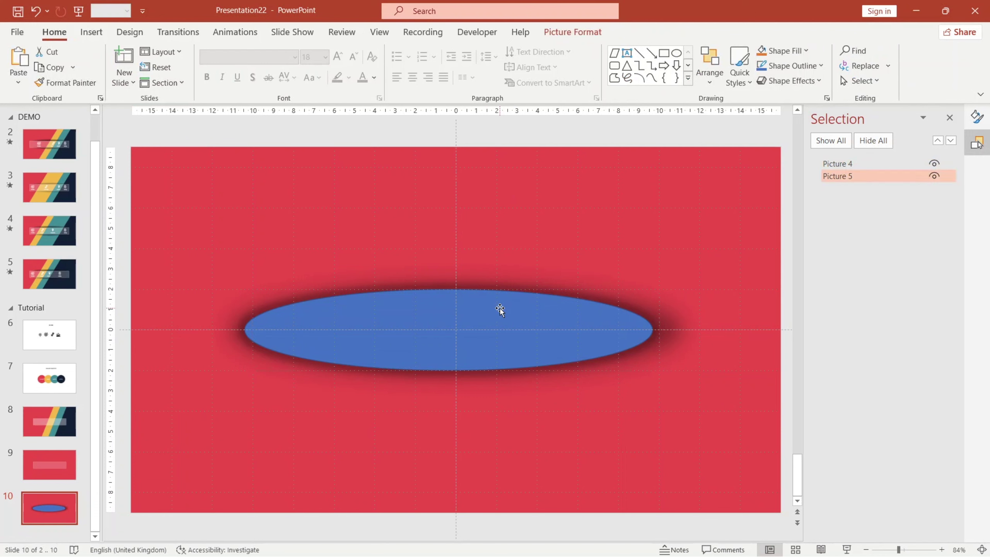
key(Delete)
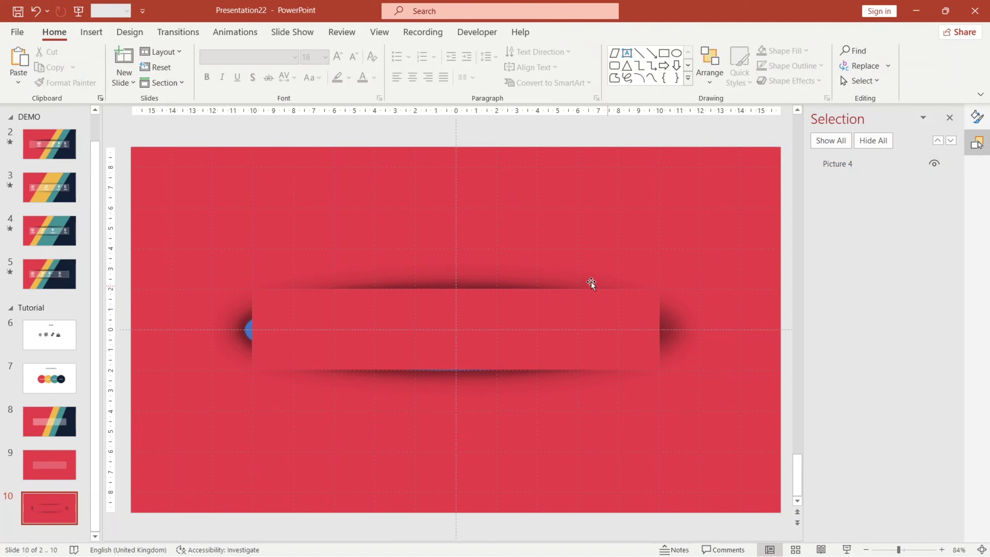
Copy the remaining shadow fragment and paste it onto slide 9
click(511, 286)
key(ctrl+c)
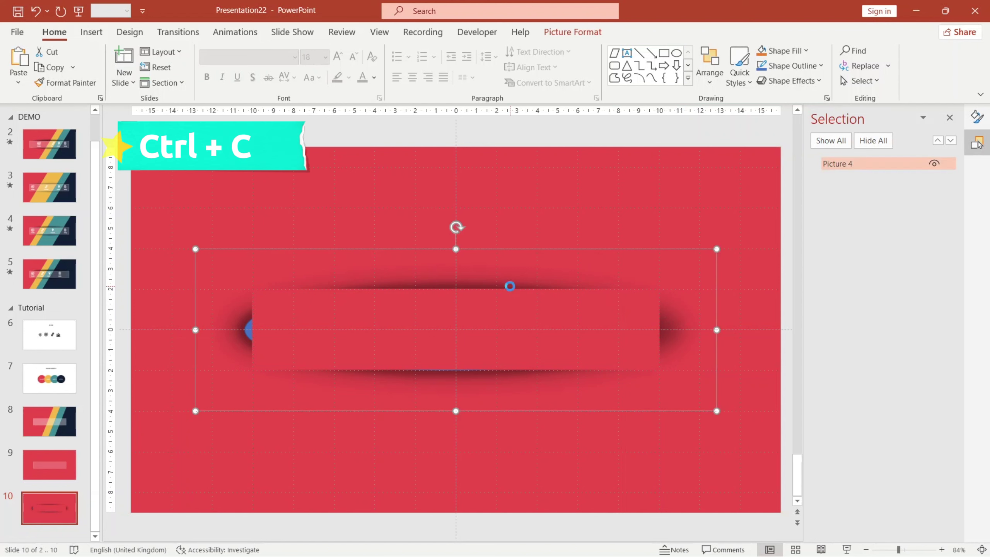
click(58, 482)
key(ctrl+v)
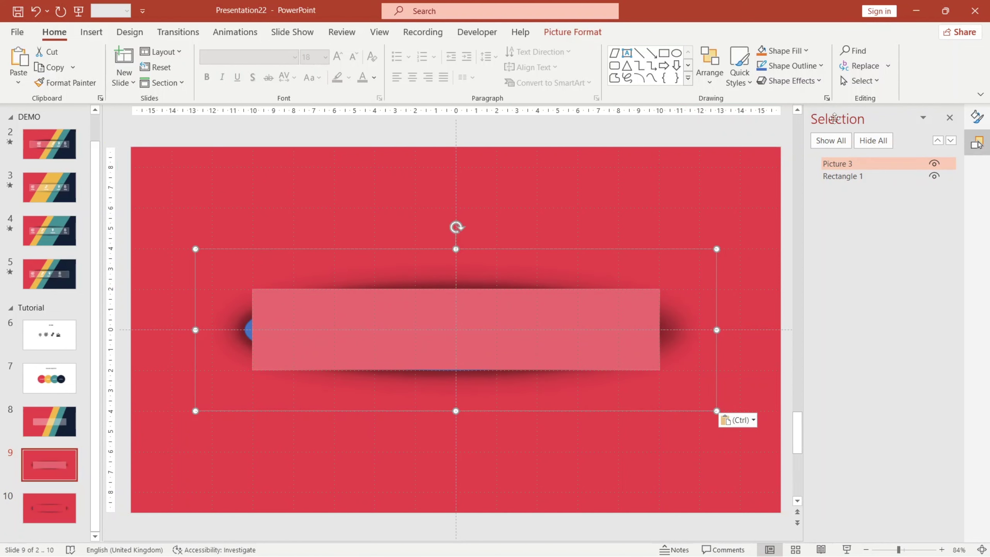
Crop the pasted shadow picture outward on both left and right sides
click(597, 35)
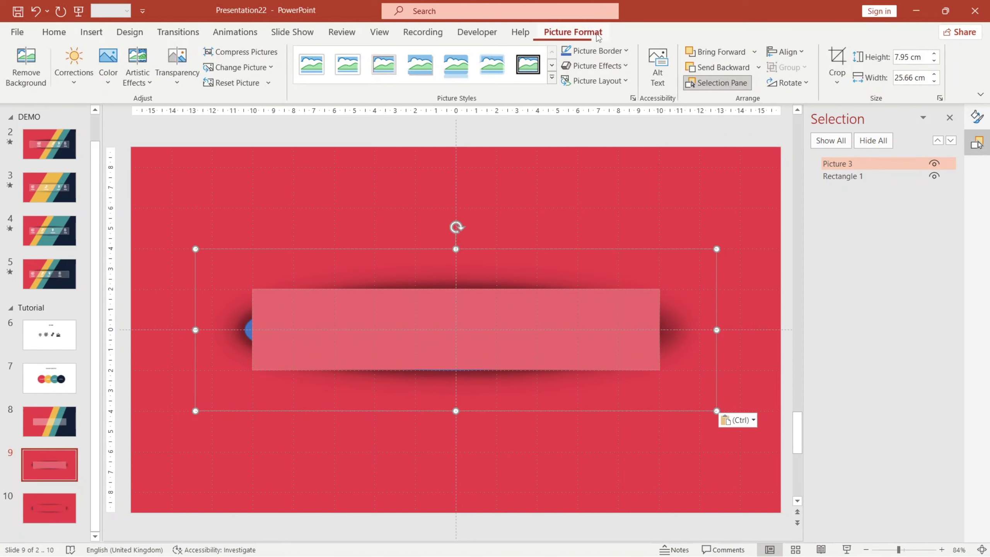
click(844, 74)
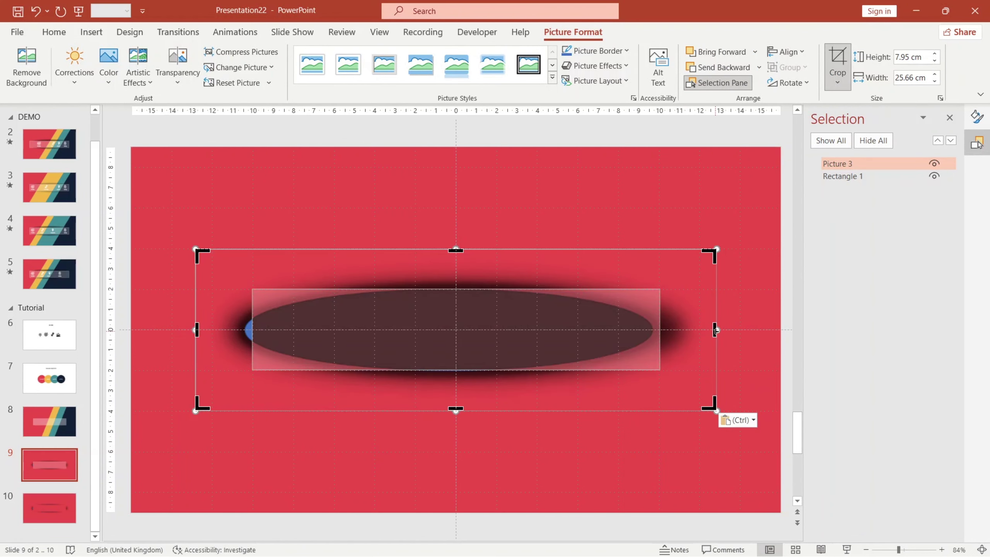
drag(714, 330, 811, 324)
ctrl+scroll(810, 325, down, 4)
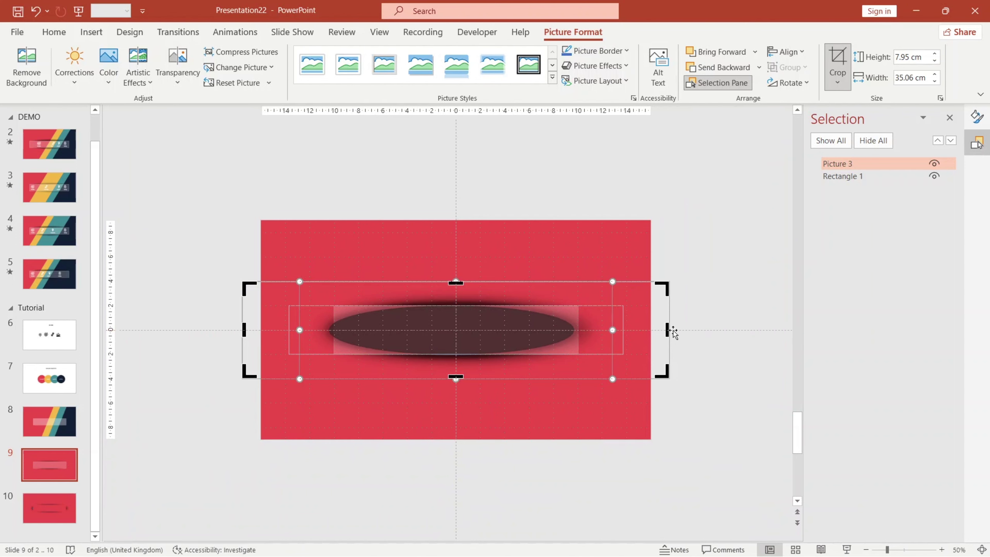
drag(673, 331, 685, 330)
drag(244, 330, 228, 331)
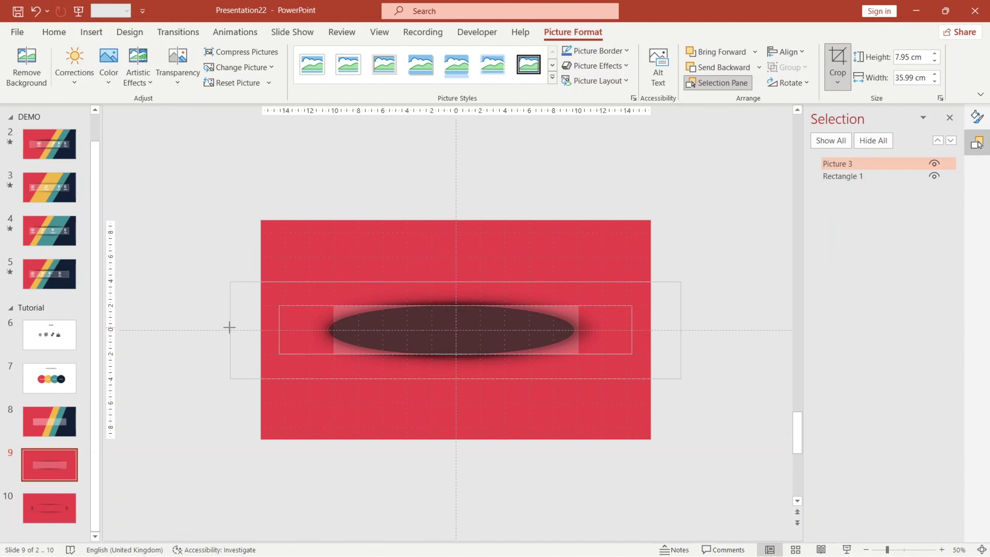
key(Escape)
ctrl+scroll(544, 312, up, 4)
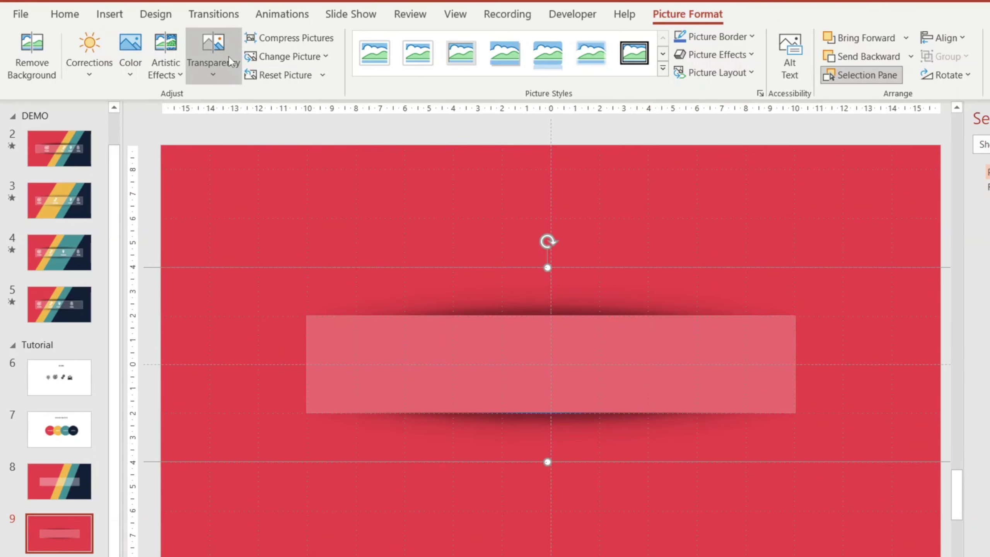
Set the shadow picture's transparency to 50%
click(193, 70)
click(192, 70)
click(192, 71)
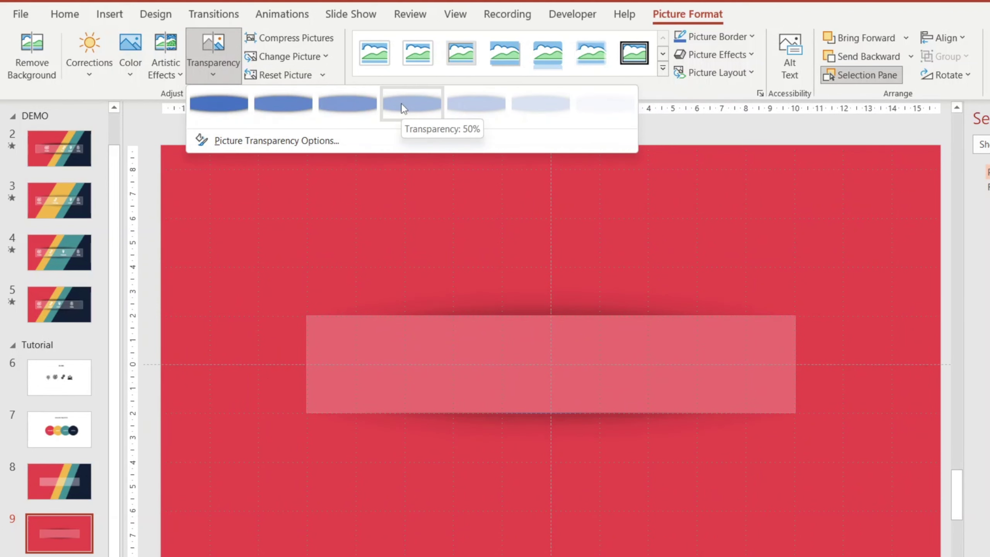
click(459, 105)
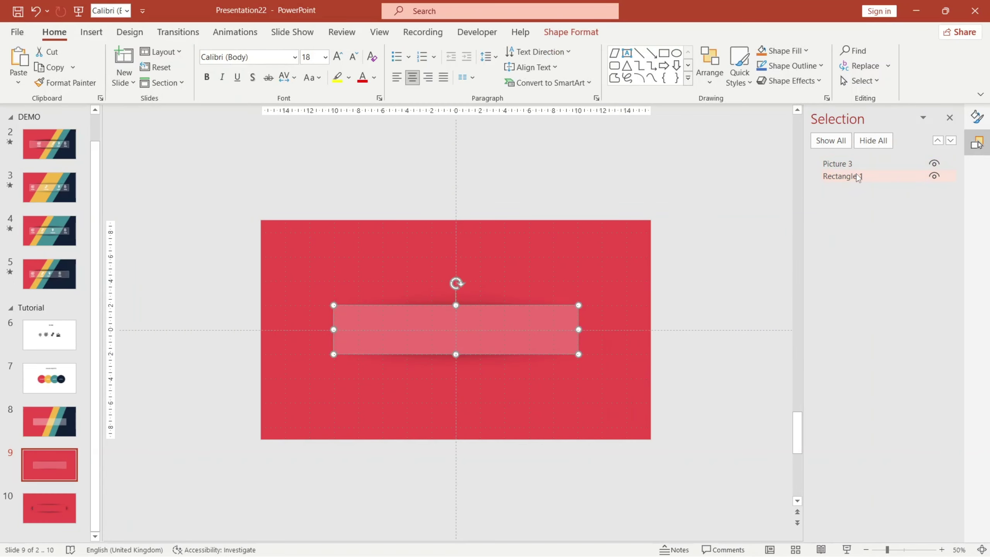
Group the shadow picture with the translucent rectangle, name the group 'Top Bar', then deselect it
ctrl+click(857, 165)
key(ctrl+g)
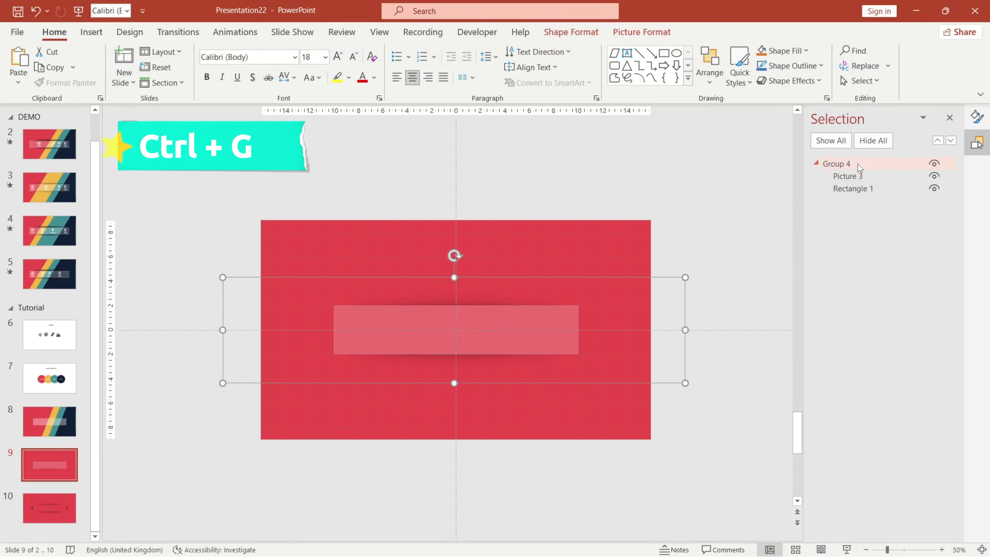
double_click(845, 166)
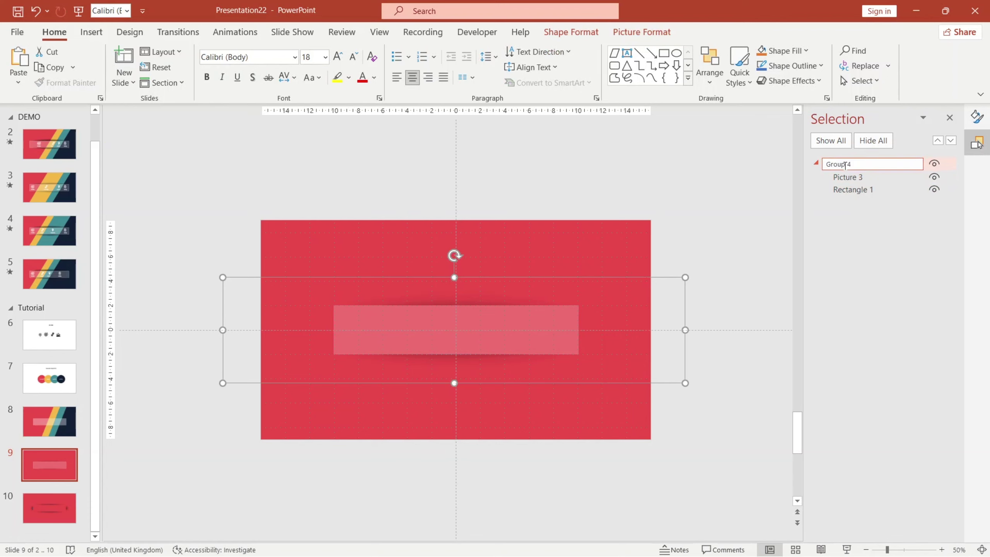
text(Top Bar)
key(Return)
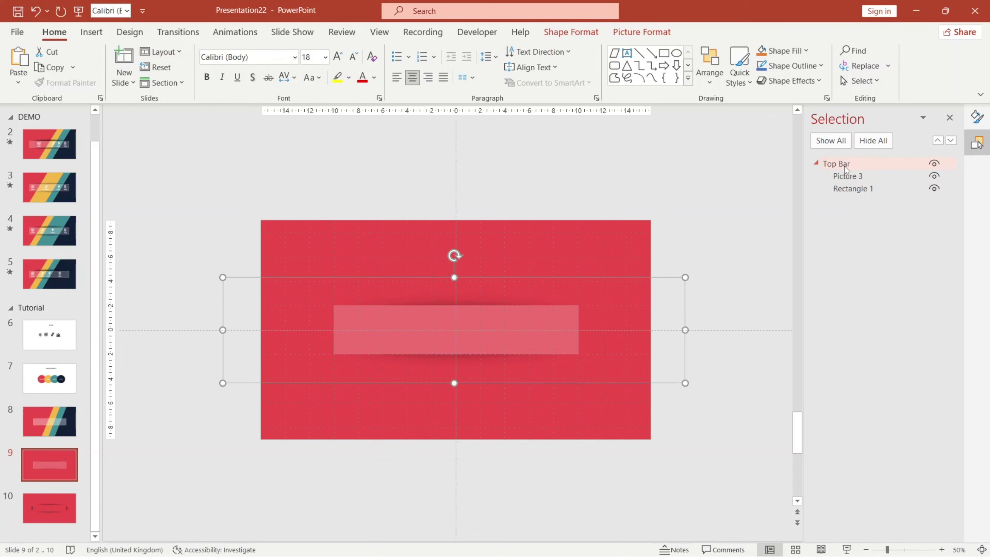
click(481, 244)
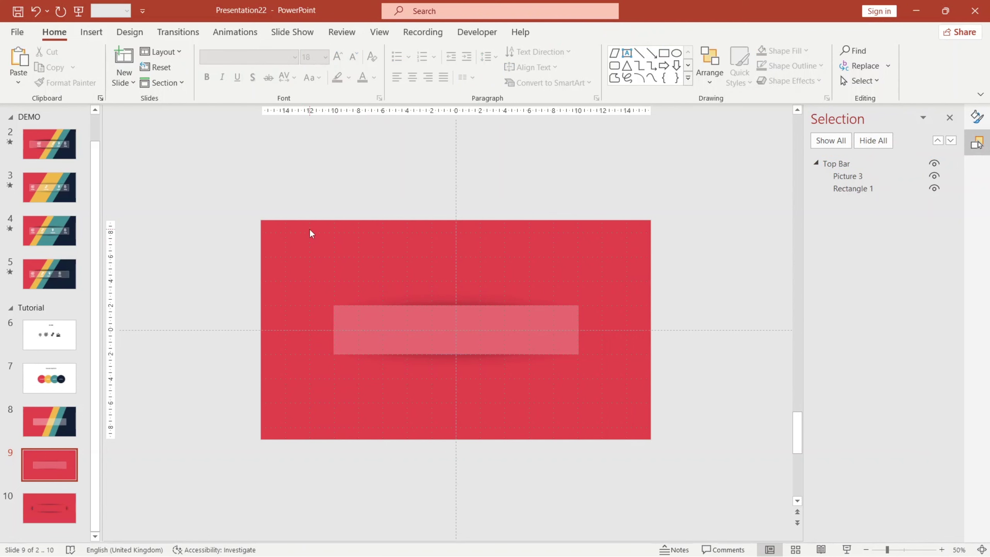
Draw a blue parallelogram over the slide's right side, widen it leftward and steepen its slant
click(99, 34)
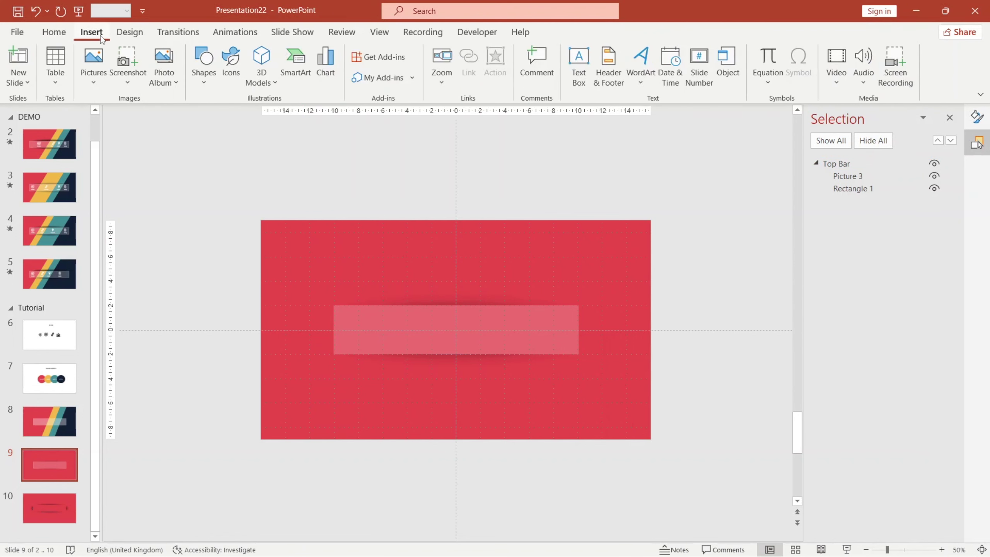
click(200, 74)
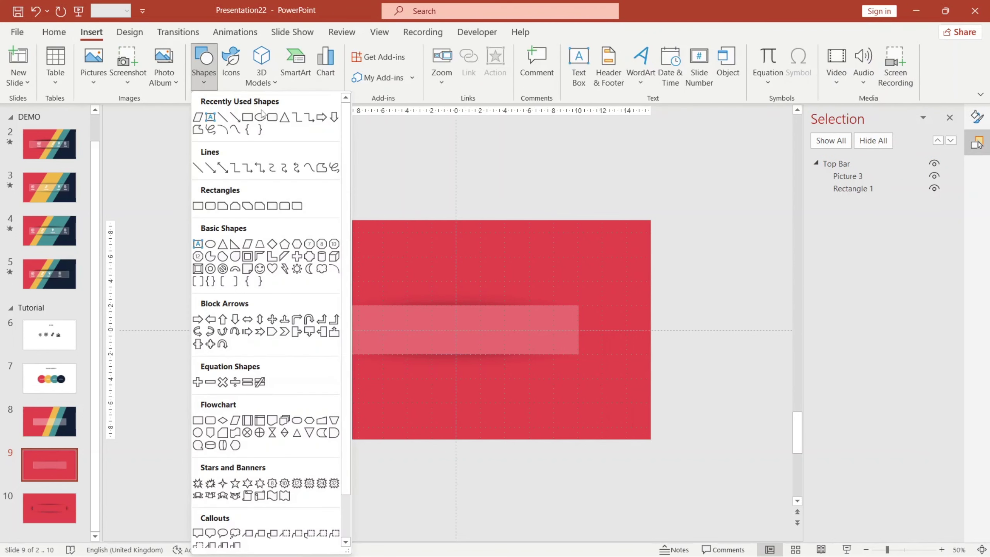
click(197, 117)
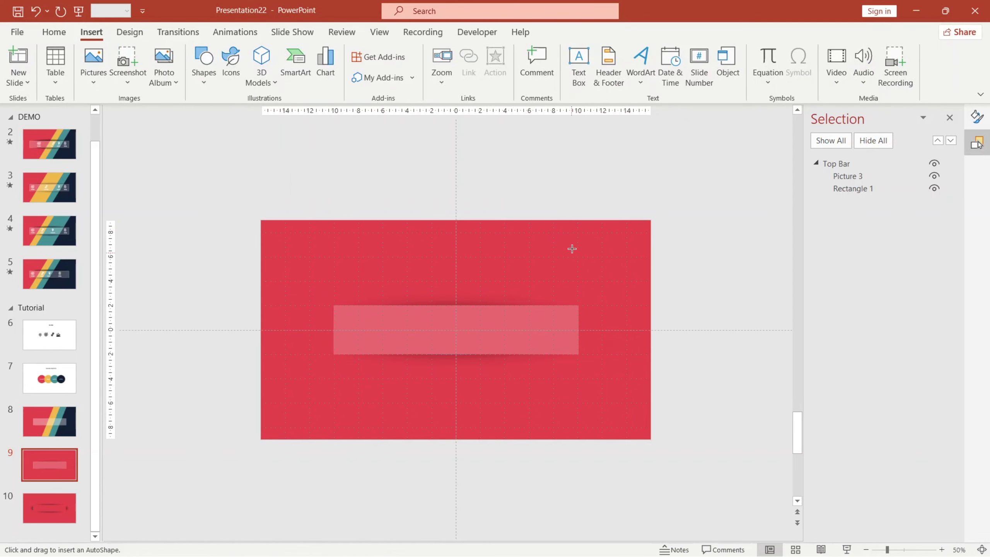
drag(555, 220, 650, 442)
drag(552, 331, 518, 331)
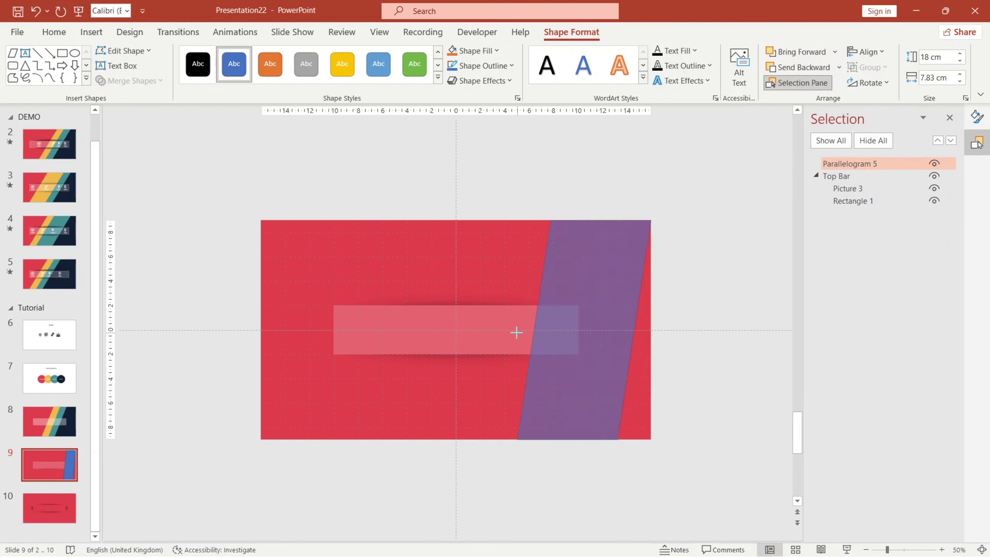
click(605, 310)
drag(563, 221, 580, 222)
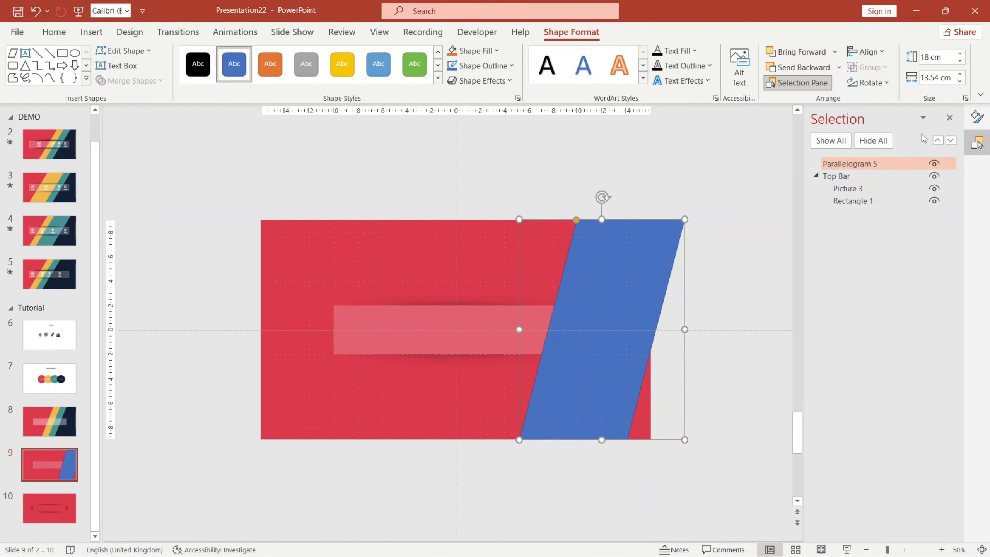
Enlarge the parallelogram to 27.8 × 20.92 cm, send it to back, and fill it navy with no outline
drag(684, 219, 729, 158)
ctrl+scroll(624, 312, up, 2)
right_click(597, 336)
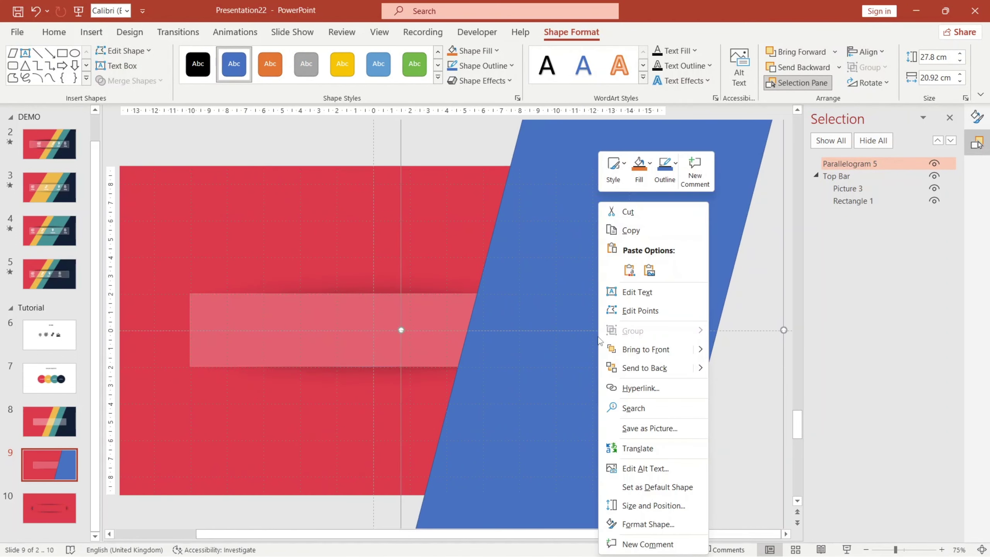
click(629, 371)
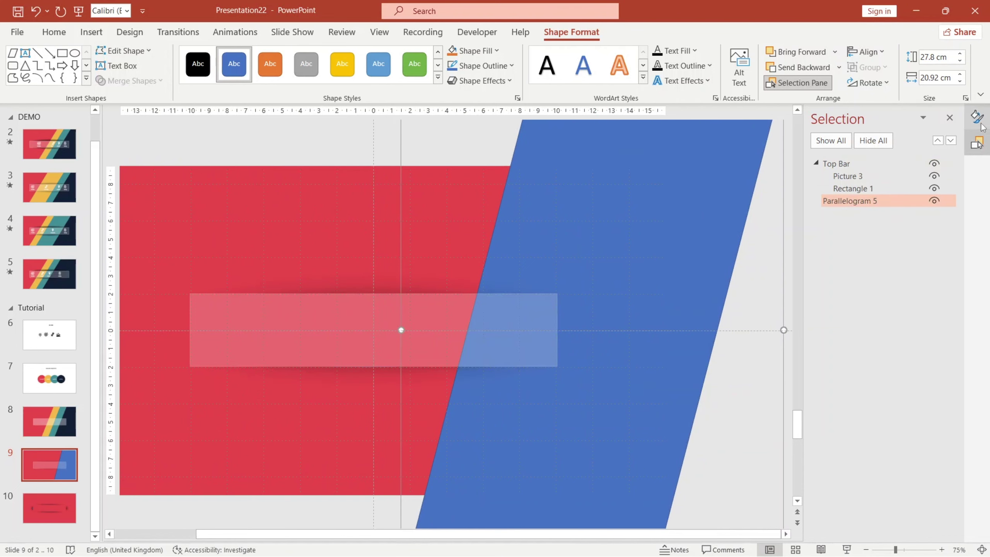
click(984, 124)
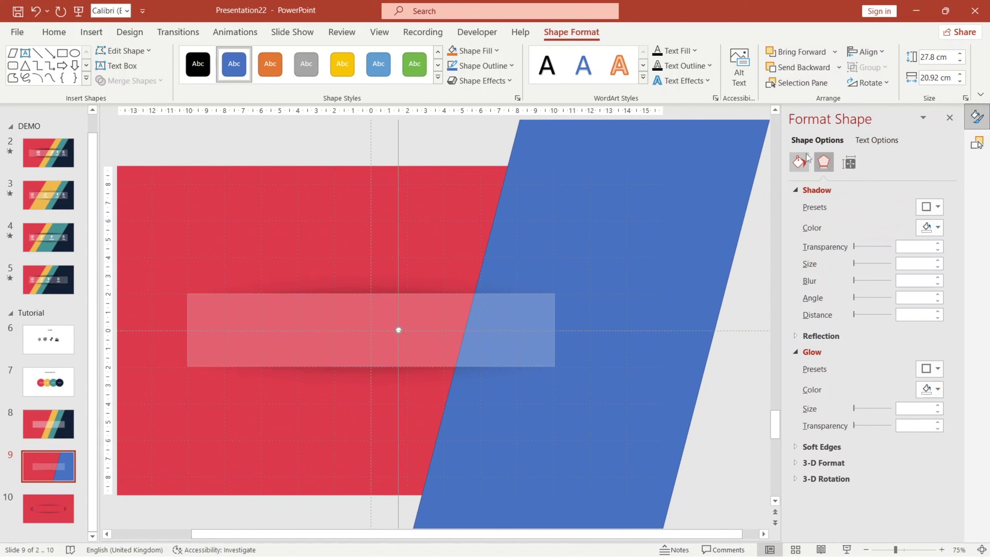
click(802, 160)
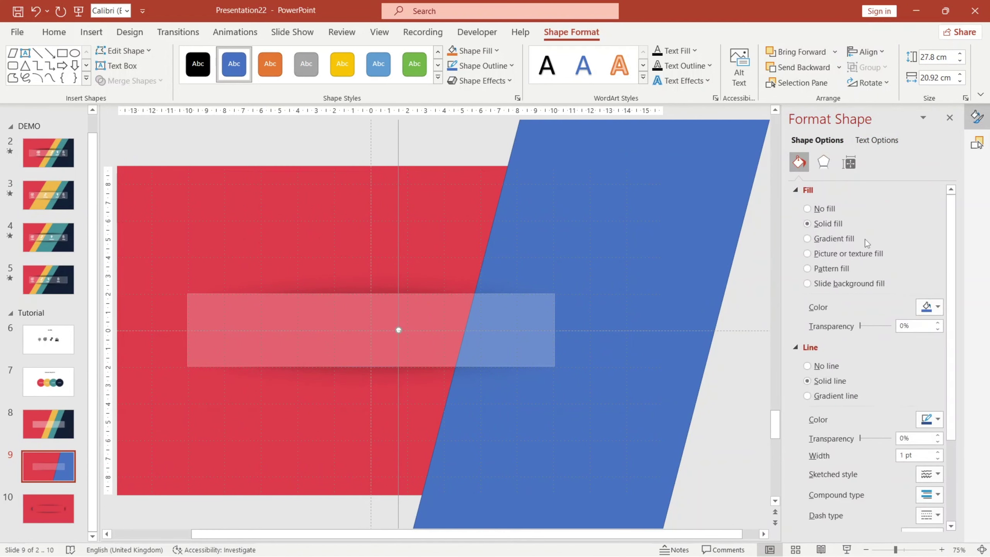
click(927, 307)
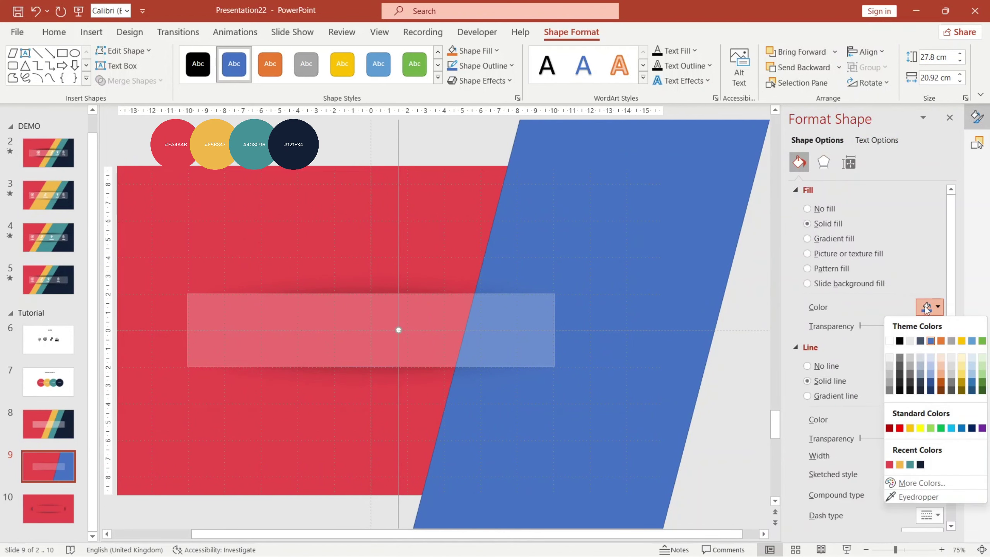
click(920, 465)
click(807, 366)
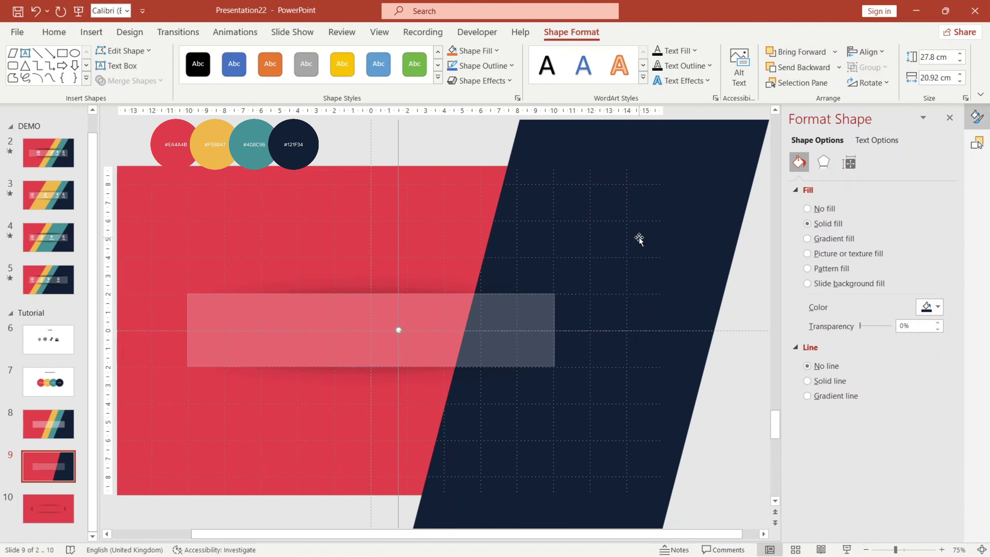
scroll(624, 240, down, 2)
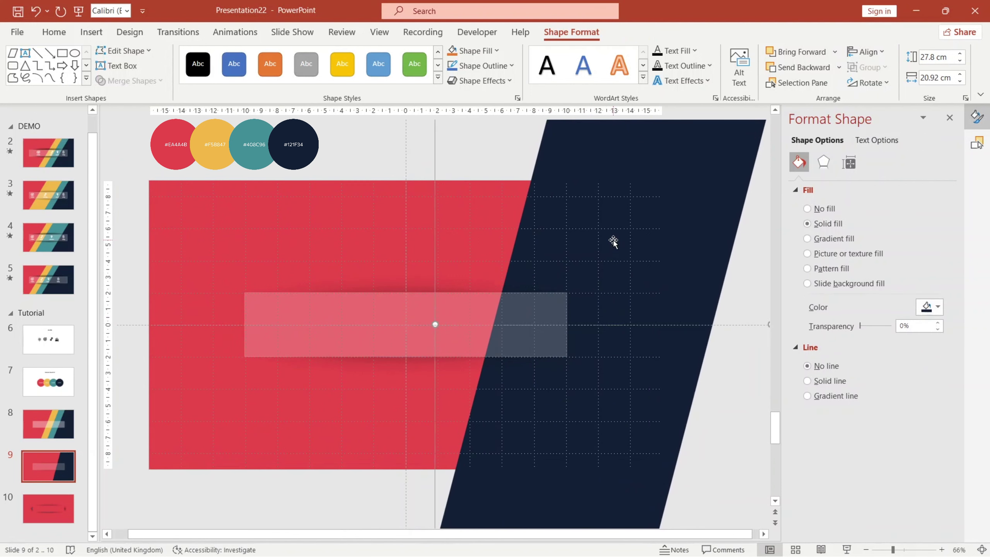
key(Right)
key(Right)
key(Right)
key(Right)
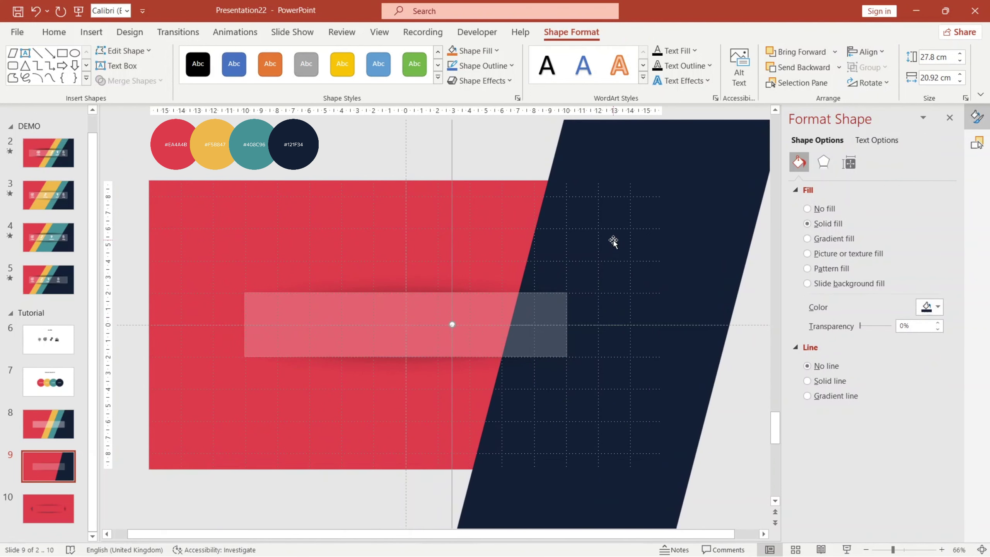
Duplicate the navy stripe into offset copies, colour one red, and line them up edge to edge
key(ctrl+d)
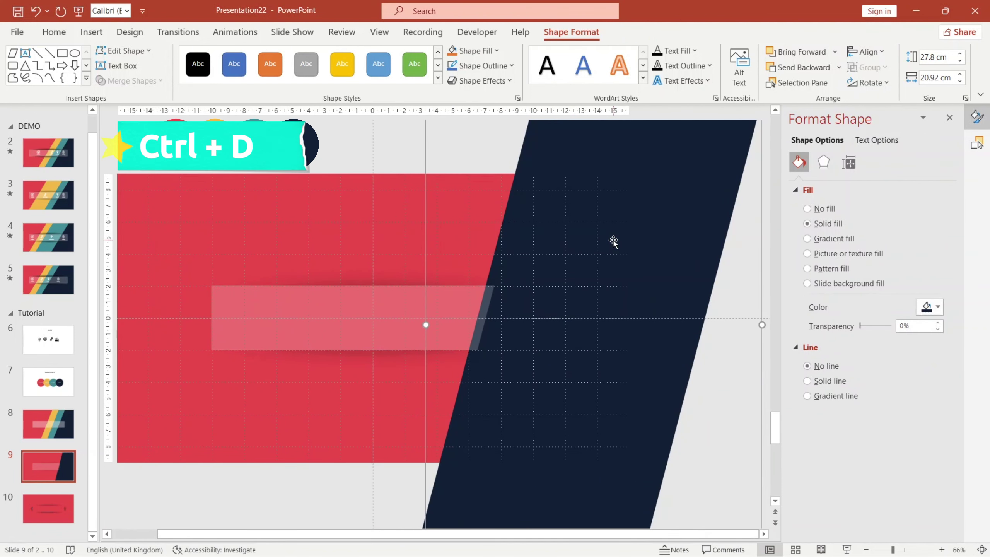
drag(560, 238, 544, 242)
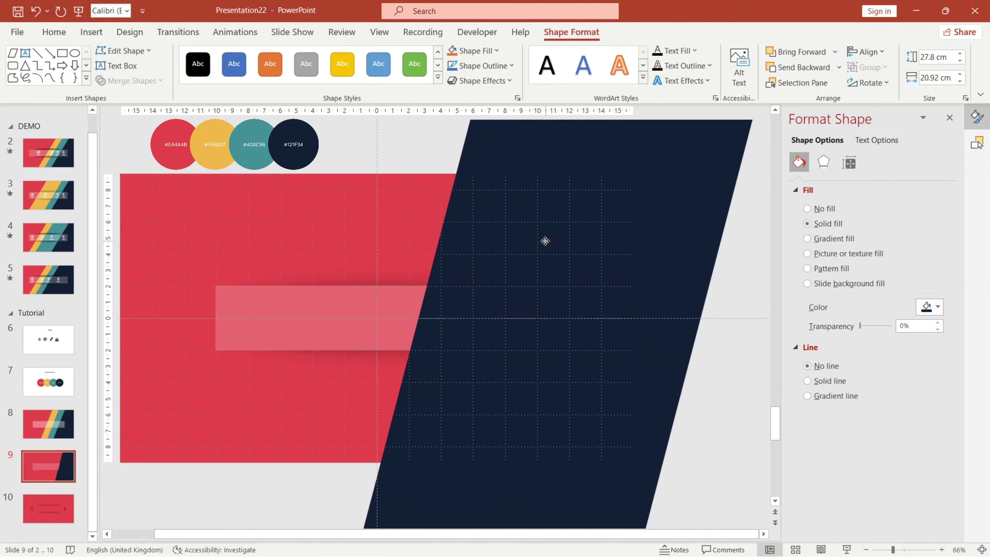
key(ctrl+d)
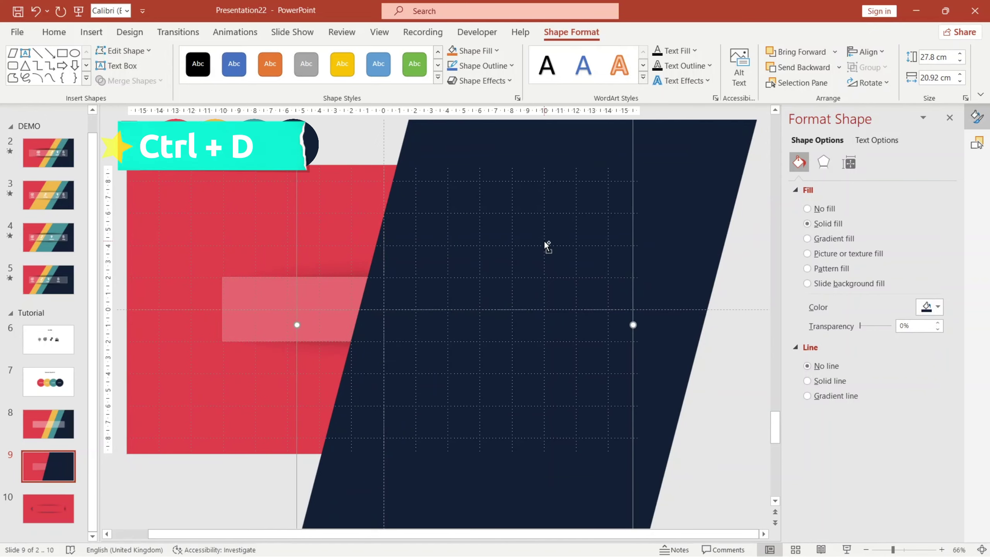
key(ctrl+d)
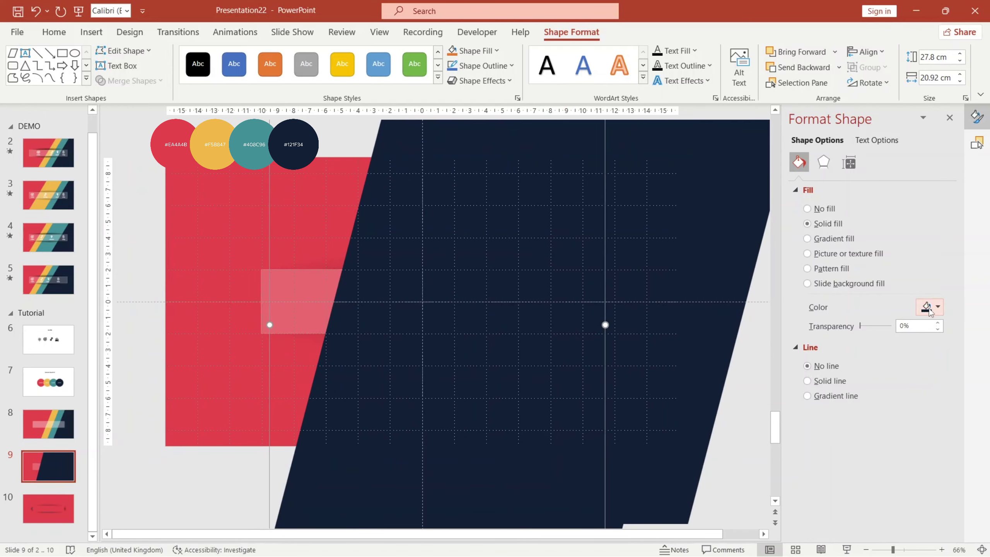
click(929, 308)
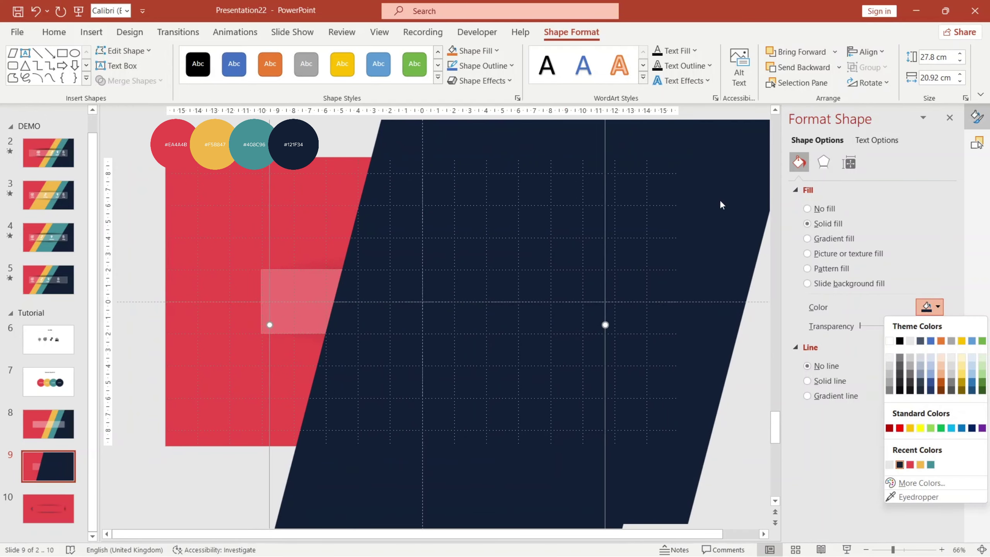
click(909, 464)
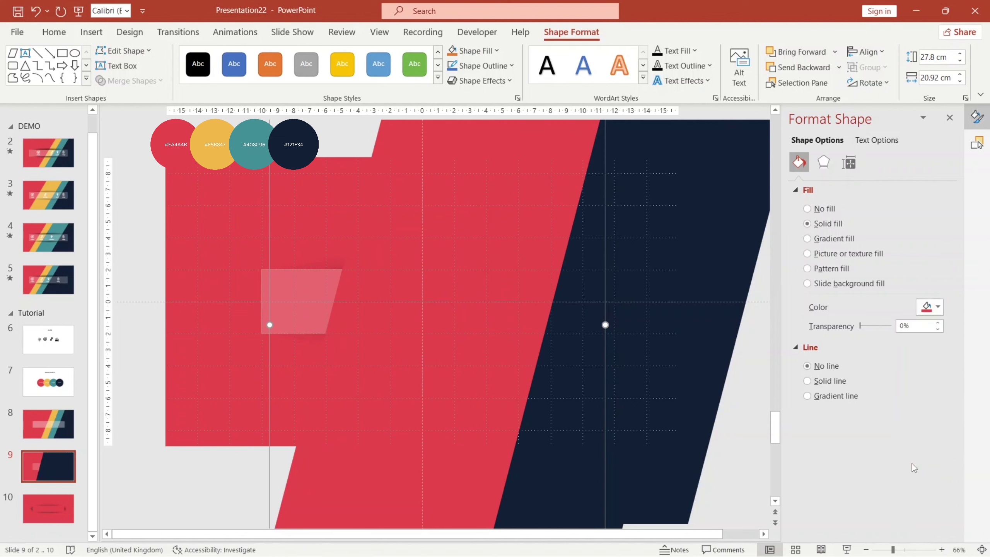
key(ctrl+z)
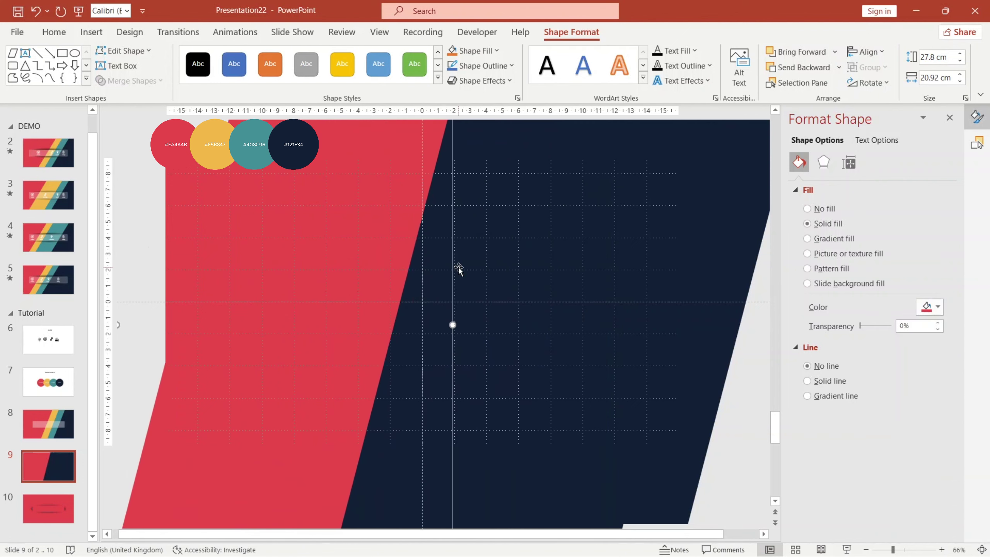
key(ctrl+z)
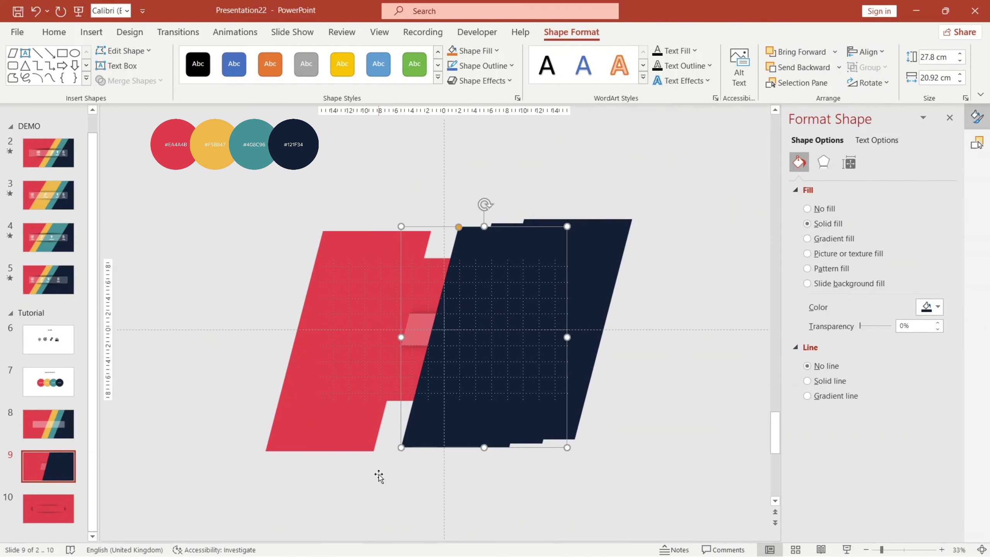
scroll(376, 472, down, 3)
drag(442, 414, 416, 415)
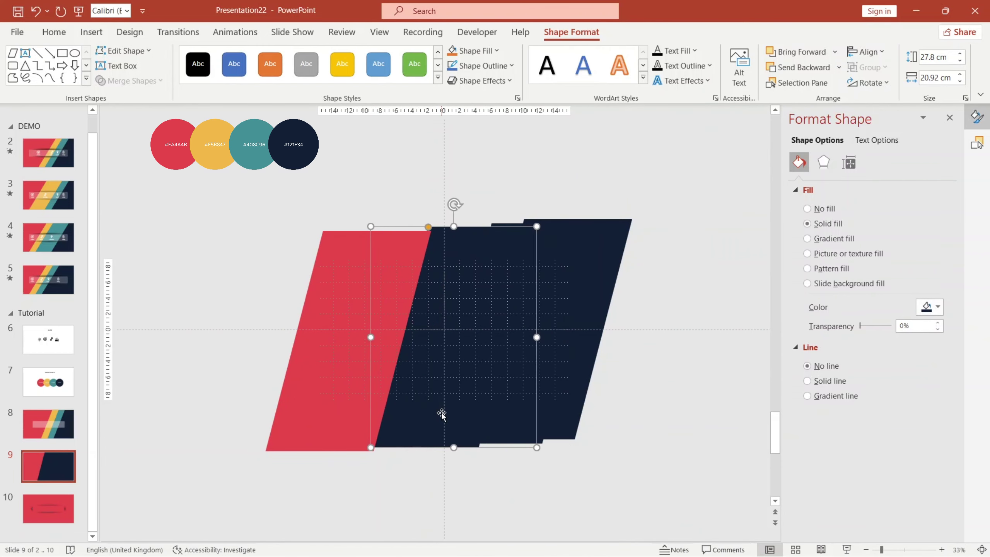
Recolour the next two navy copies yellow and teal
click(926, 309)
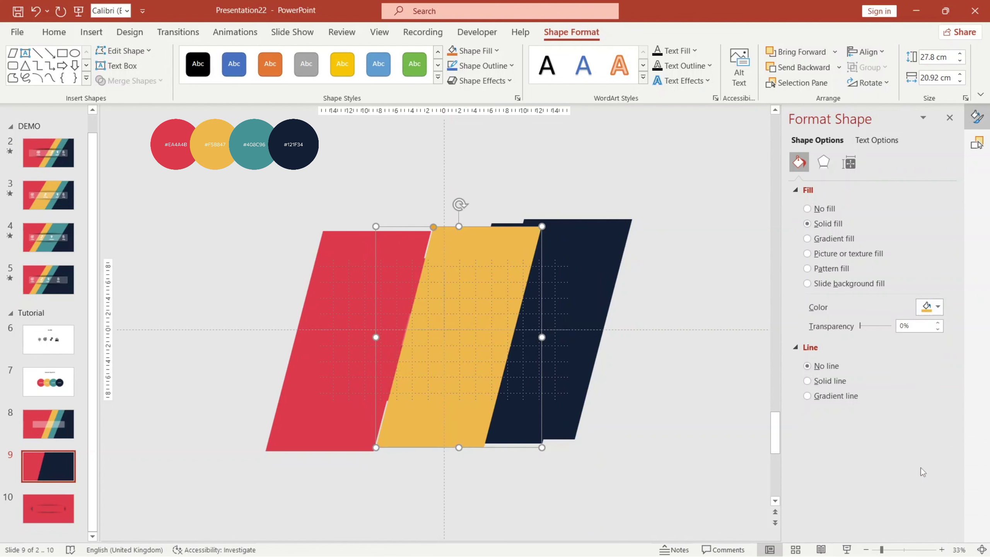
click(920, 464)
click(557, 285)
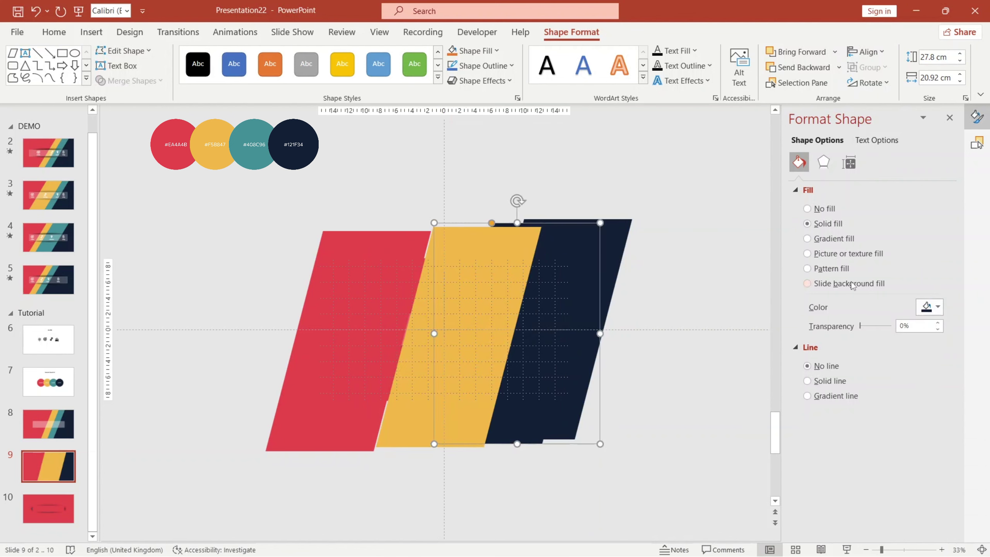
click(927, 308)
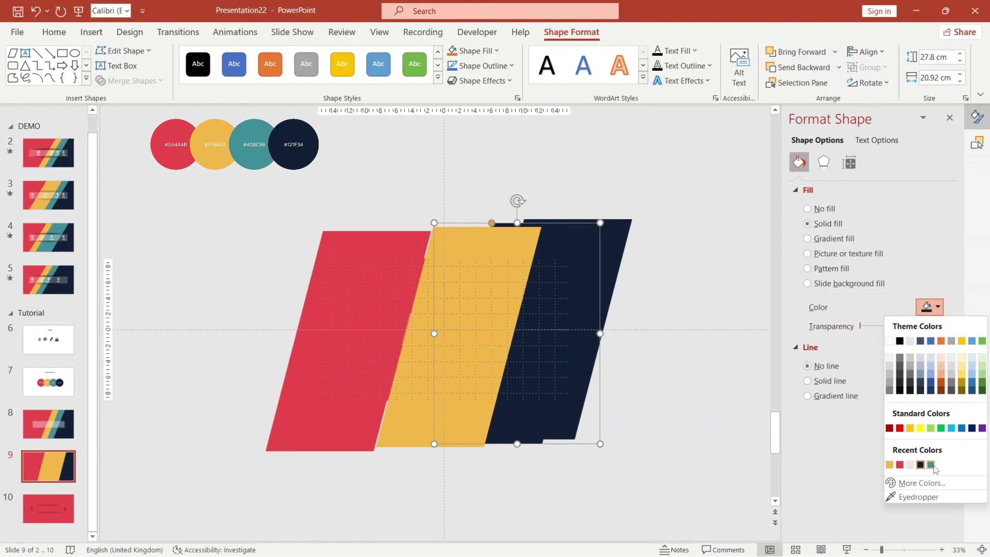
click(930, 465)
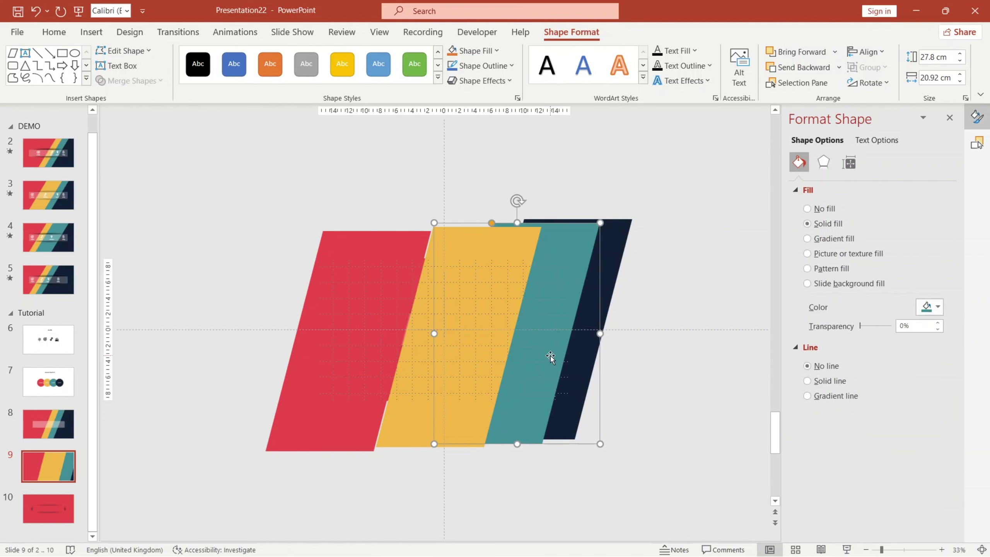
Send the teal and yellow stripes backward and nudge the red stripe right into position
right_click(520, 359)
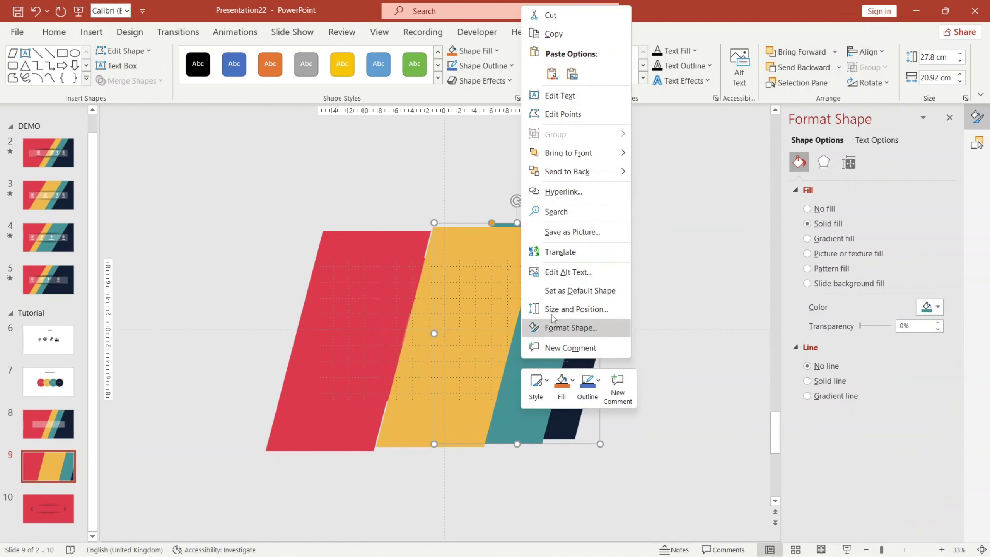
click(583, 176)
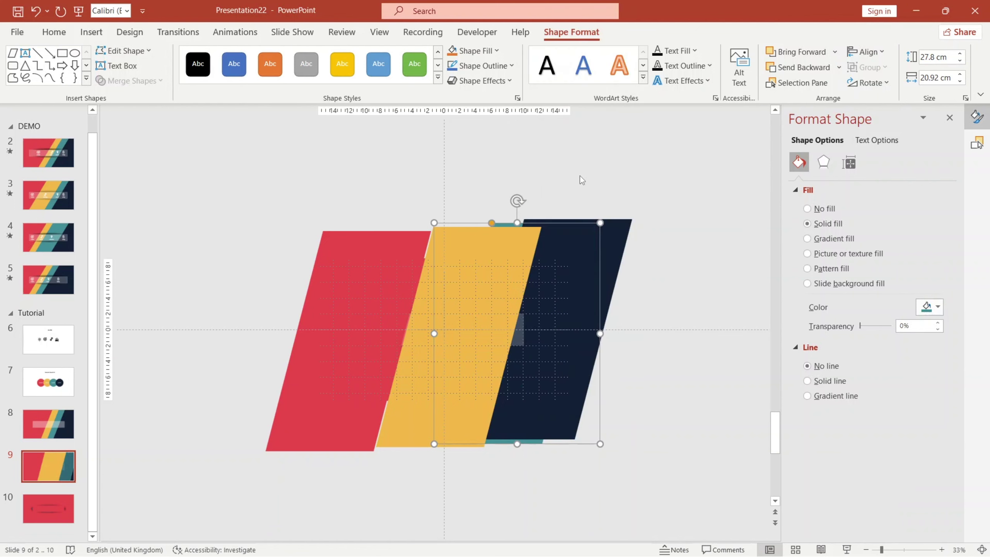
right_click(504, 291)
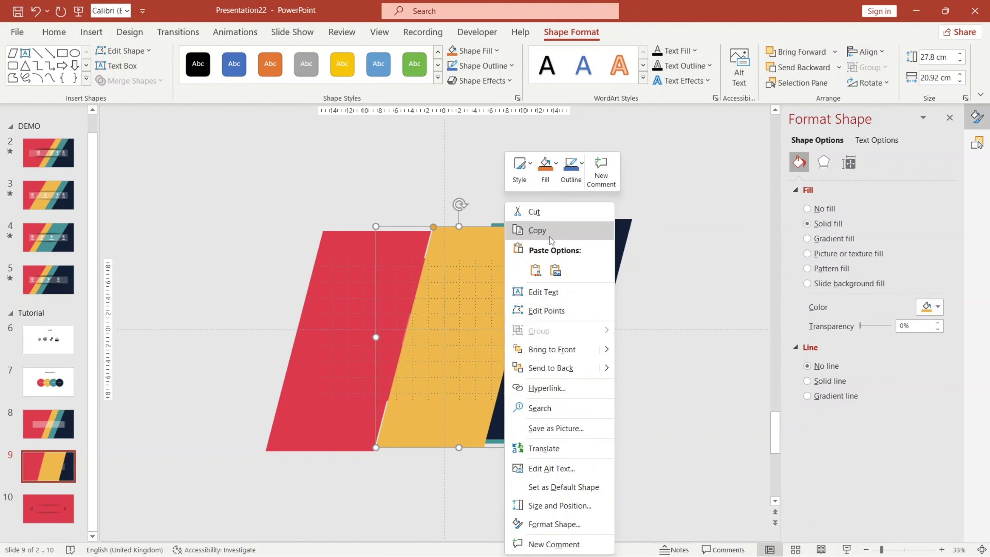
click(546, 368)
scroll(534, 372, up, 5)
key(Right)
key(Right)
key(Right)
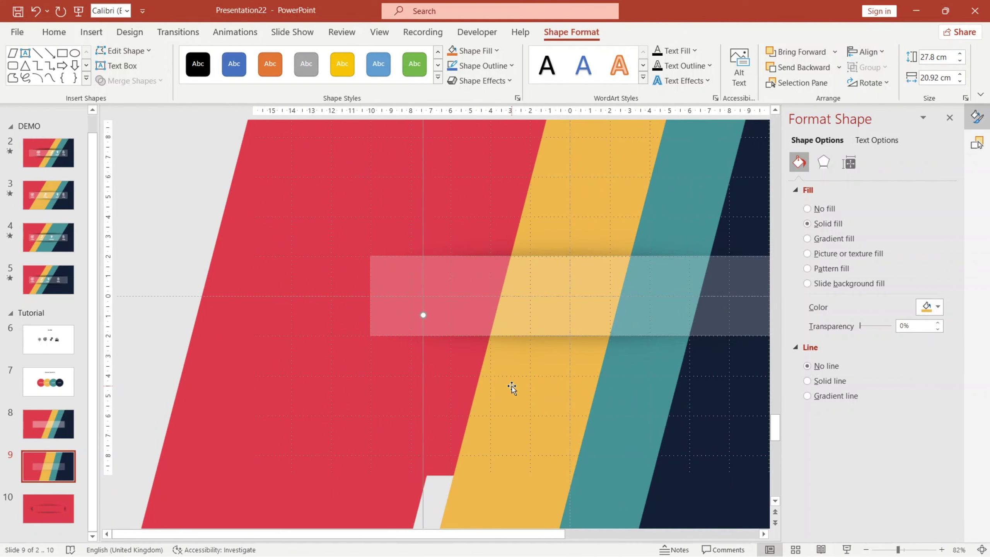
ctrl+scroll(511, 386, down, 5)
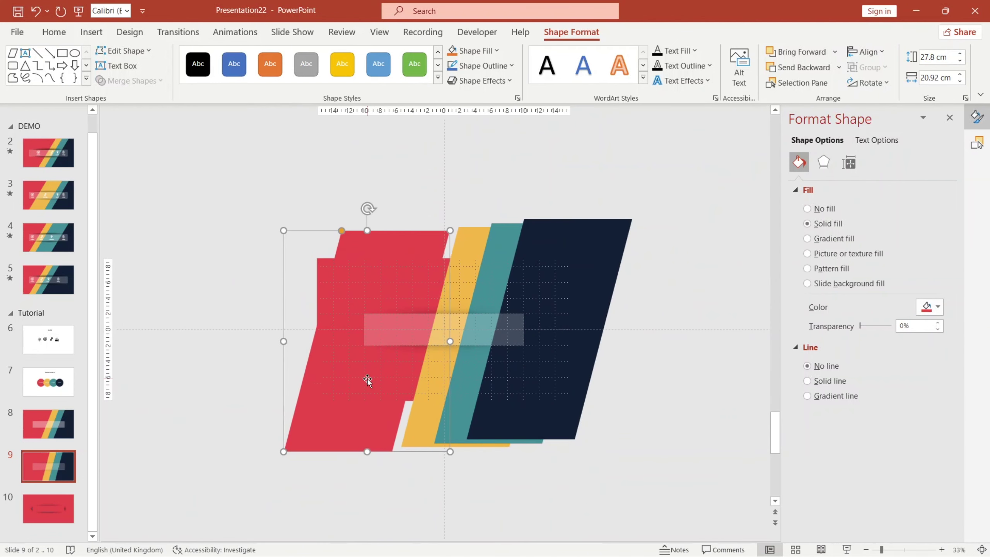
key(Right)
key(Right)
key(Right)
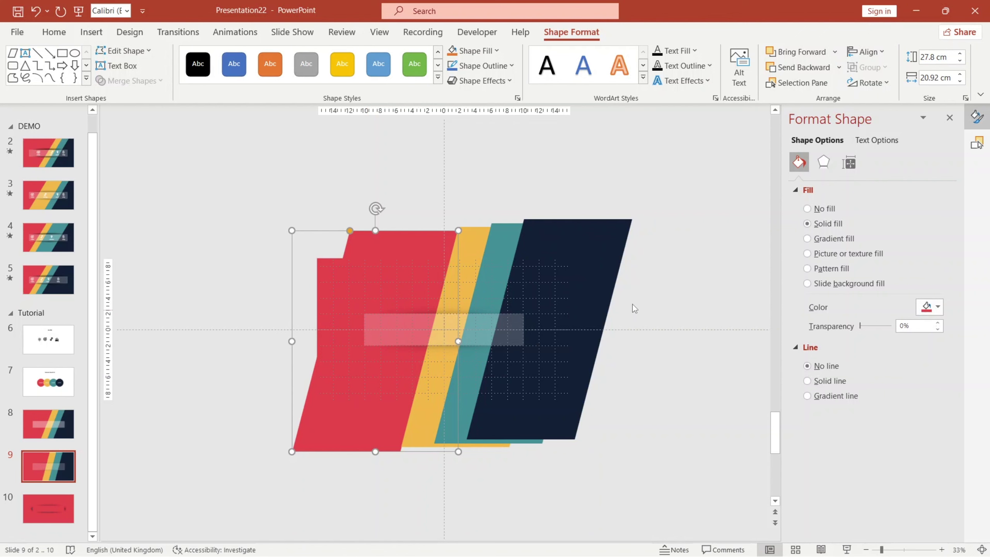
Copy the four icons from slide 6 and paste them onto slide 9's bar, slightly lower
click(58, 345)
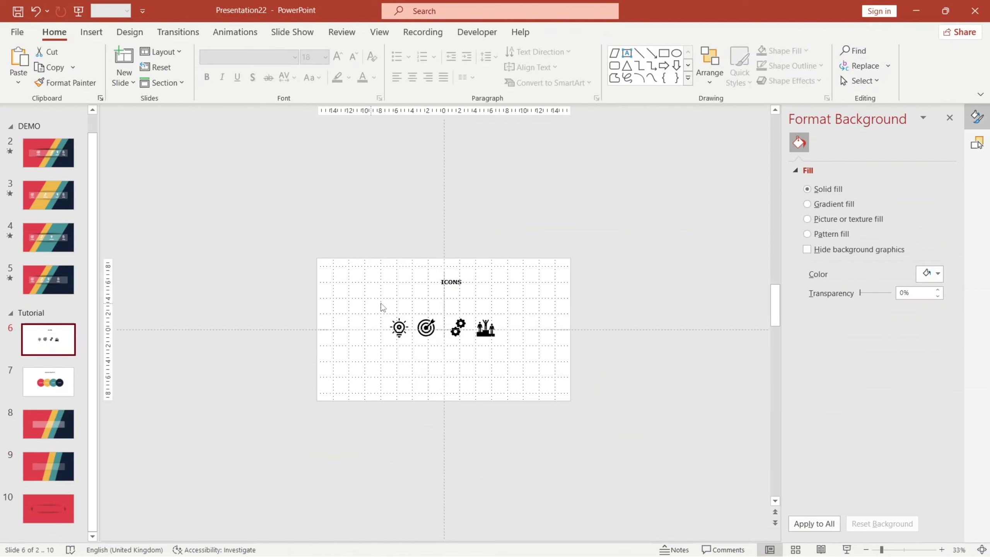
drag(379, 317, 546, 353)
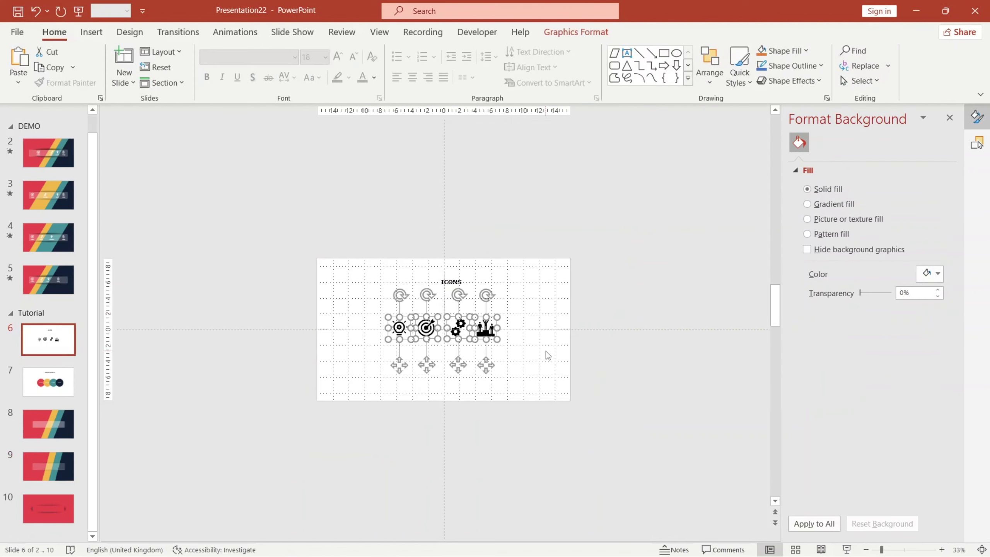
key(ctrl+c)
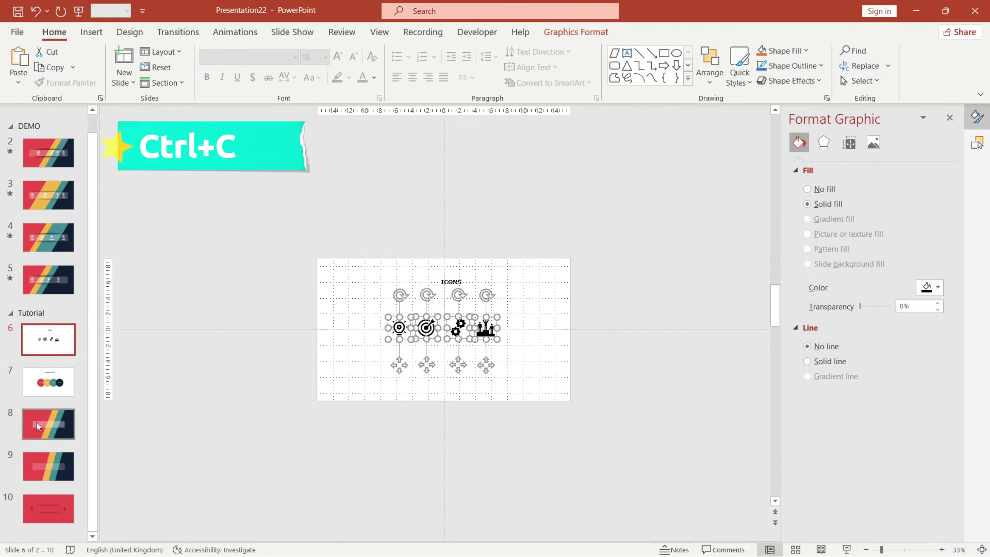
click(45, 459)
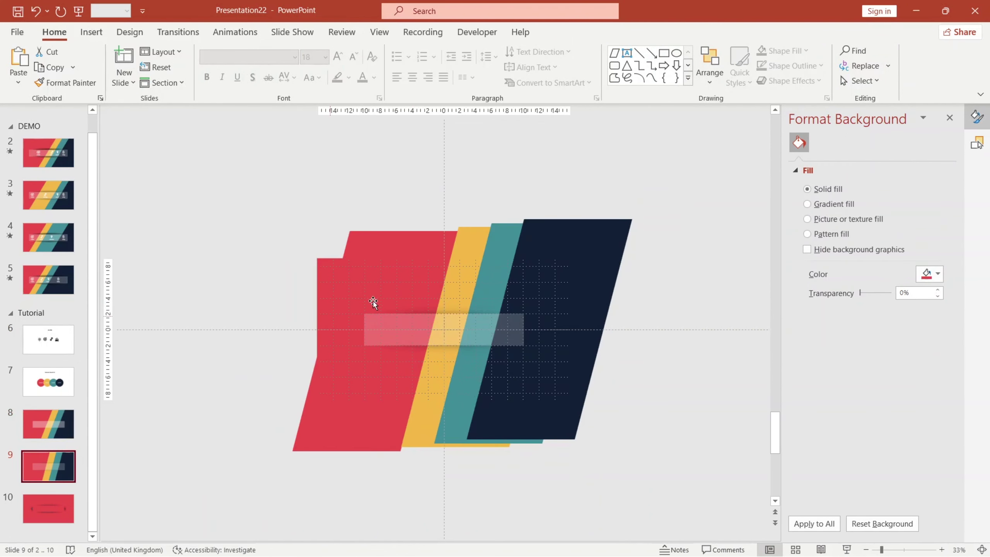
key(ctrl+v)
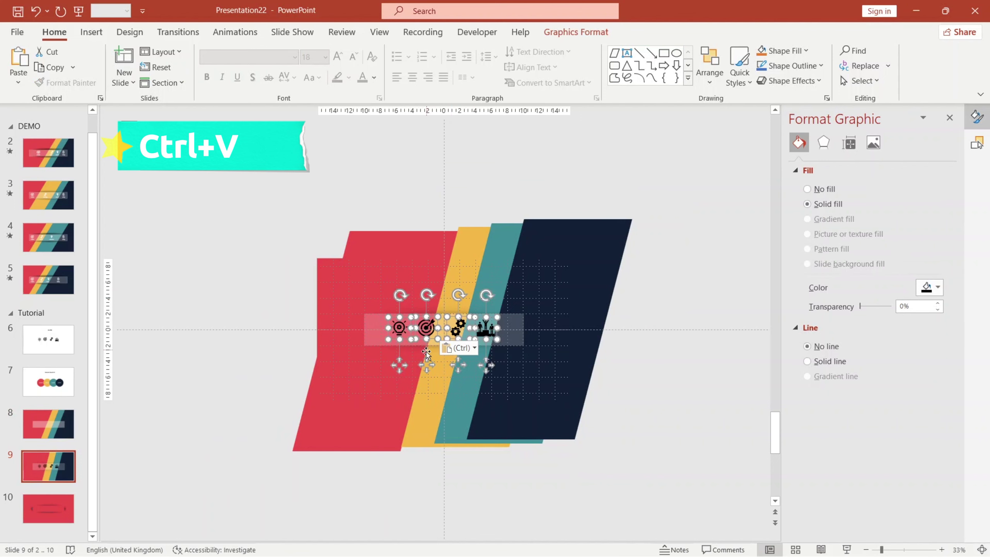
ctrl+scroll(426, 352, up, 10)
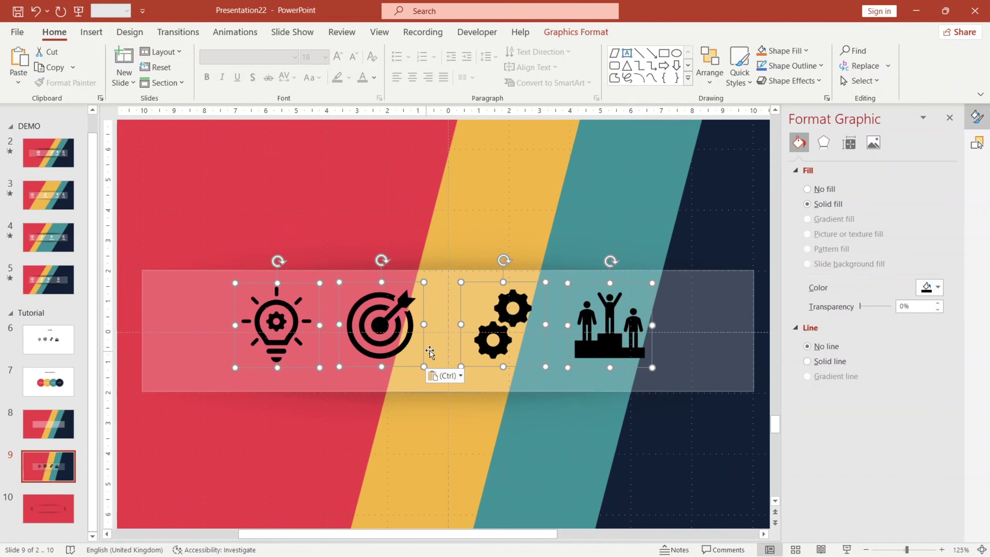
drag(618, 329, 618, 334)
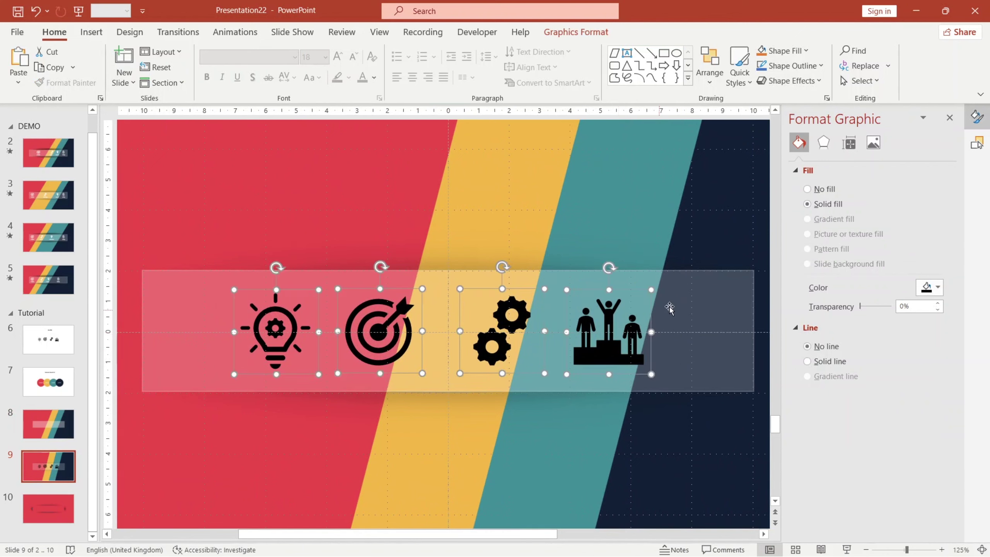
Fill the four icons white
click(594, 37)
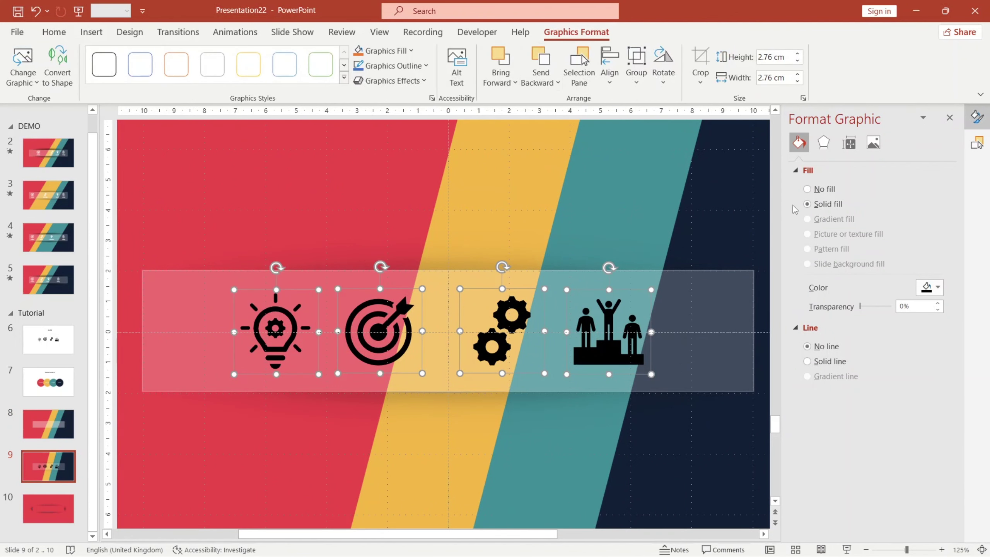
click(926, 286)
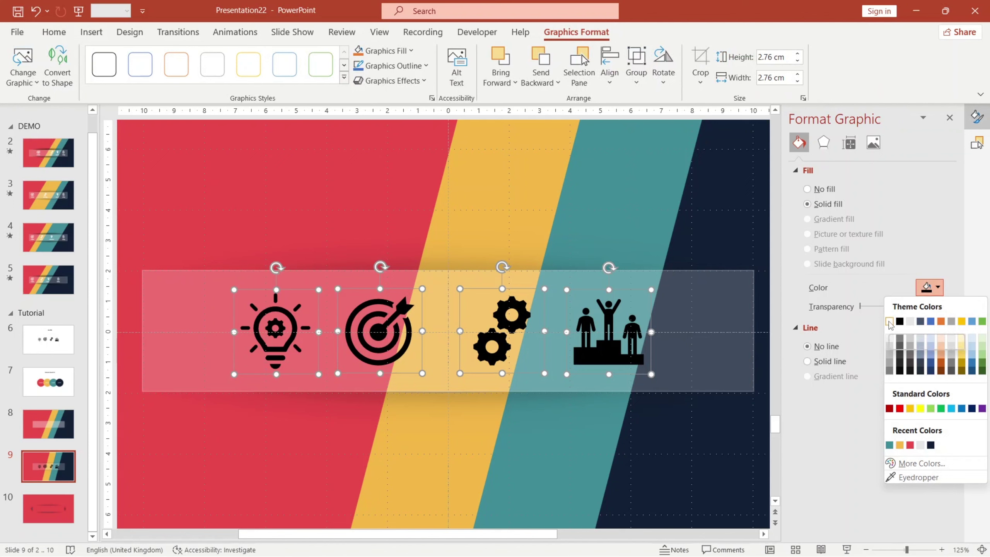
click(889, 322)
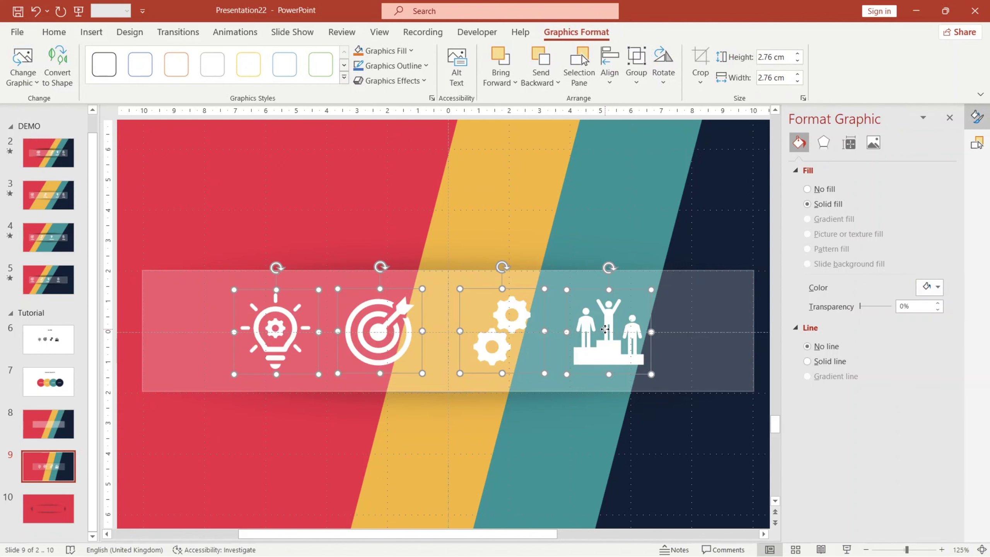
click(548, 245)
Nudge the podium, gears, target and lightbulb icons so each sits over its own stripe
click(598, 312)
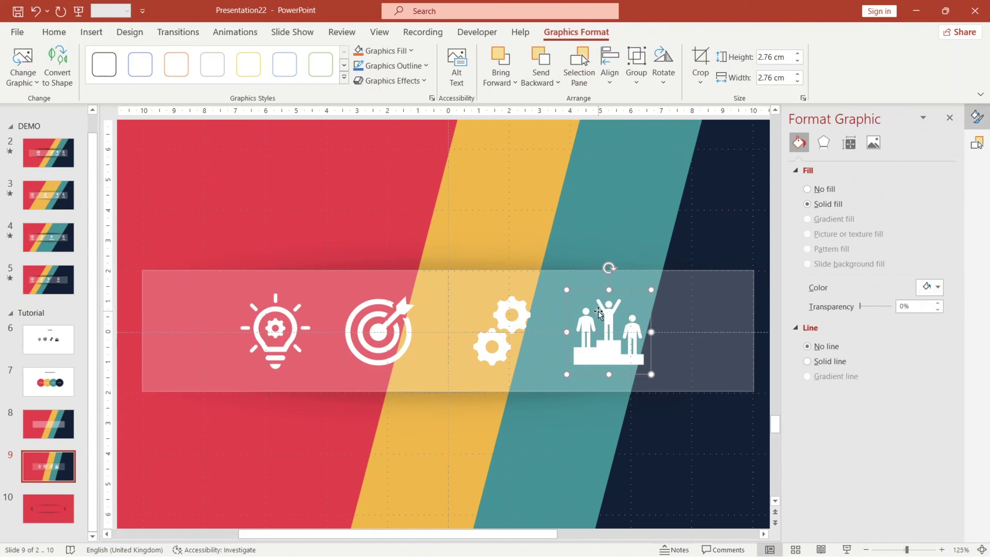
key(Right)
key(Right)
key(Right)
key(Right)
key(Right)
click(509, 332)
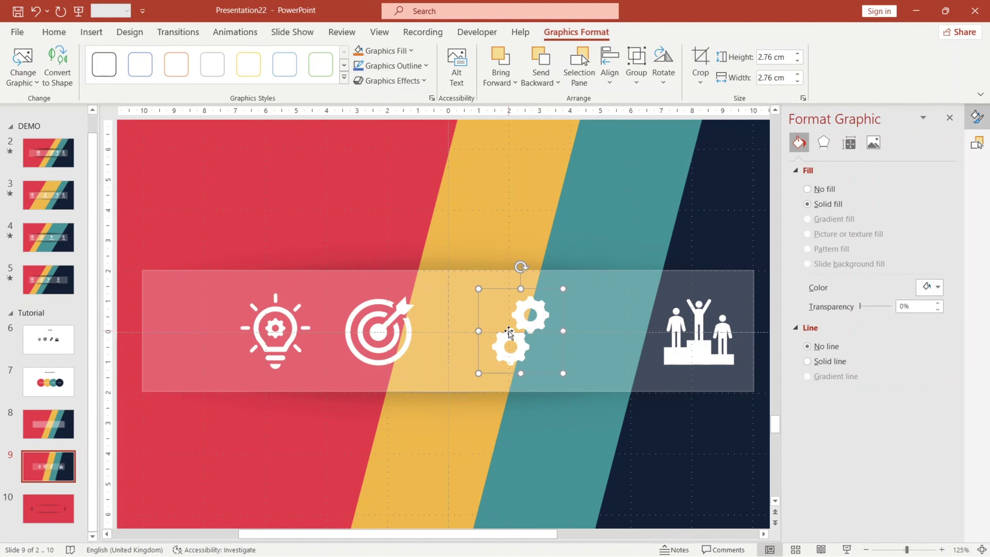
key(Right)
key(Right)
key(Right)
click(392, 320)
key(Right)
key(Right)
key(Right)
key(Right)
key(Right)
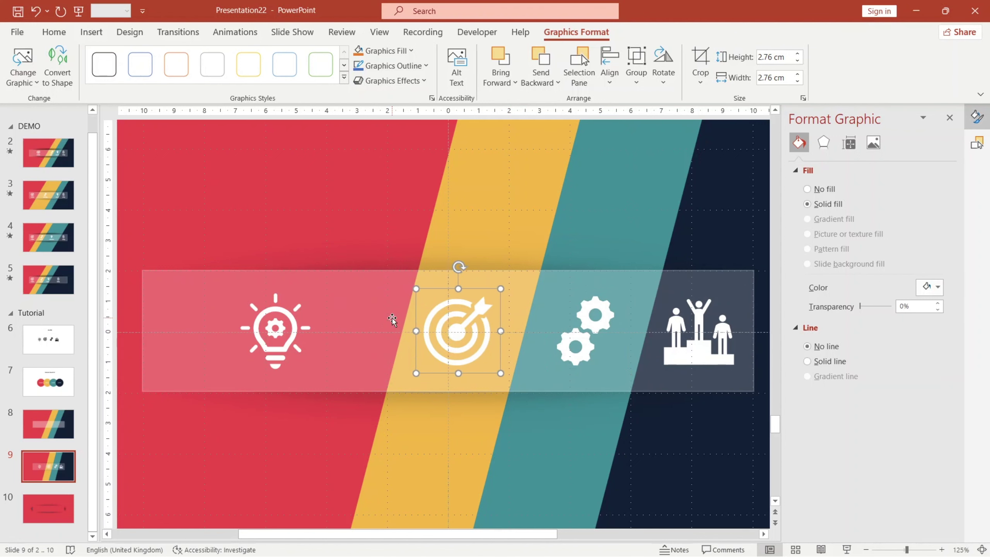
click(294, 331)
key(Left)
key(Left)
key(Left)
key(Left)
key(Left)
click(106, 34)
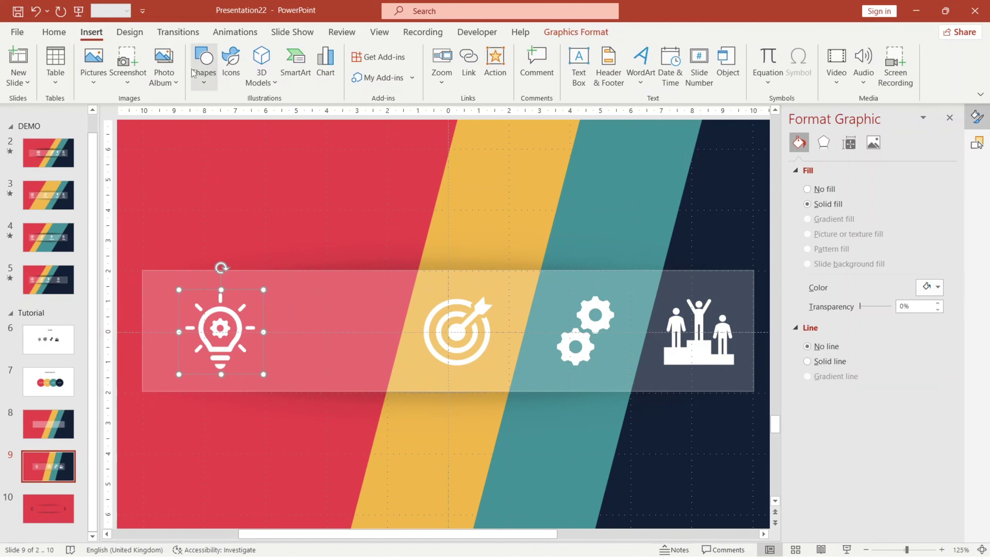
Add a text box beside the lightbulb reading 'IDEA'
click(579, 64)
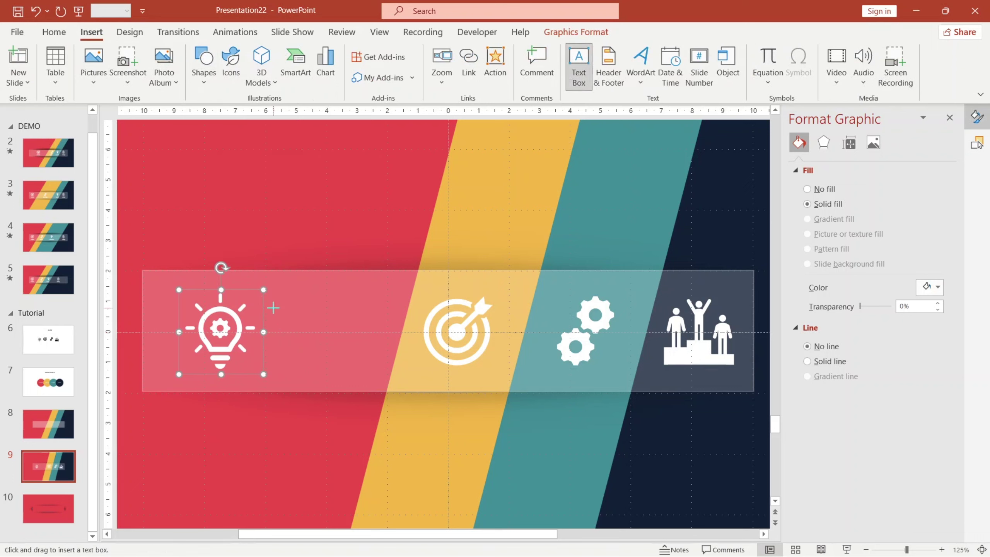
drag(273, 308, 383, 362)
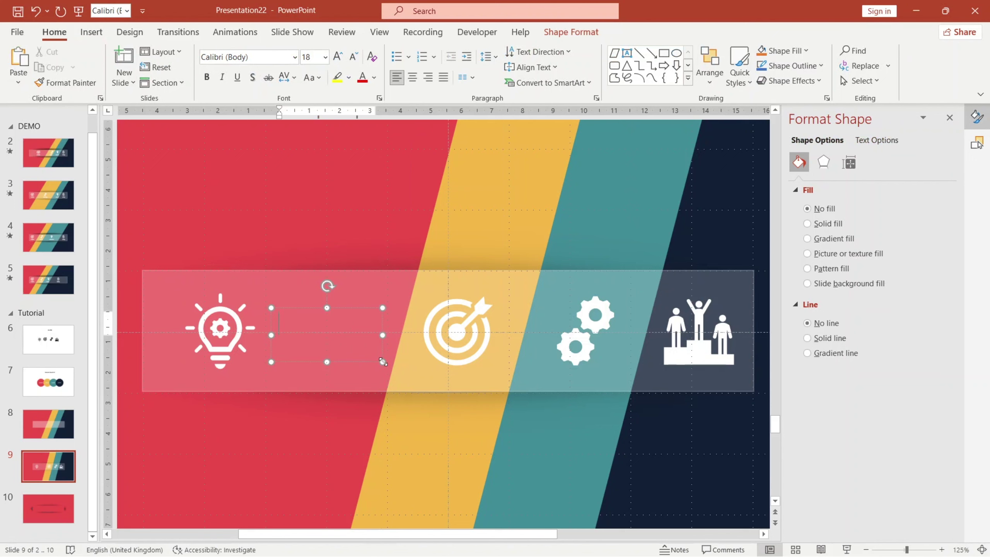
text(IDEA)
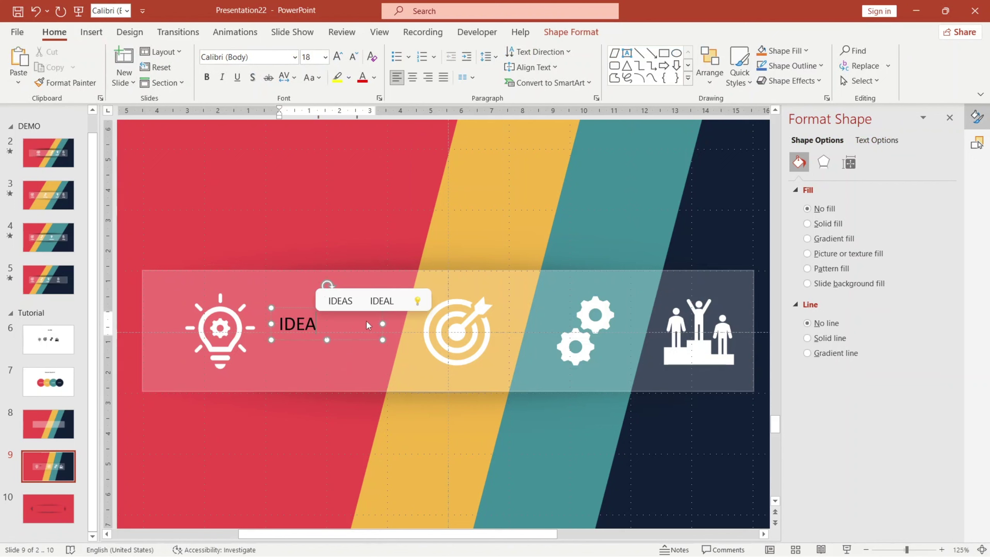
Format IDEA as bold white Verdana 20 and shift it with the lightbulb slightly right
click(355, 343)
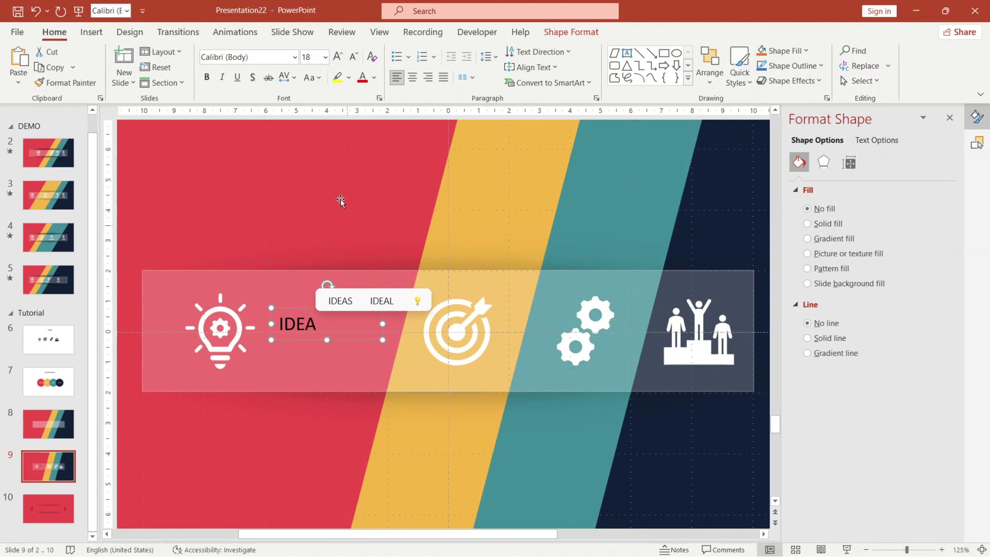
click(294, 57)
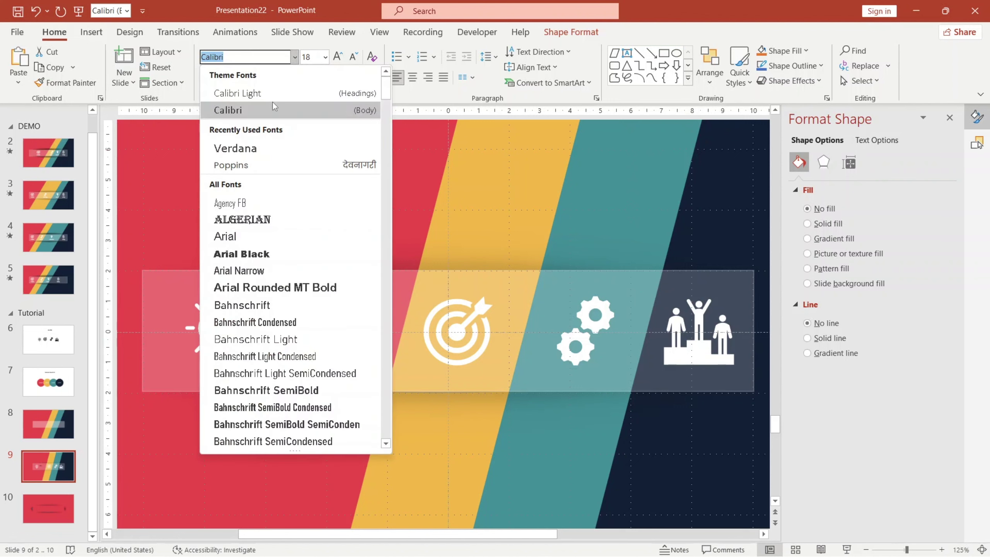
click(251, 153)
click(206, 77)
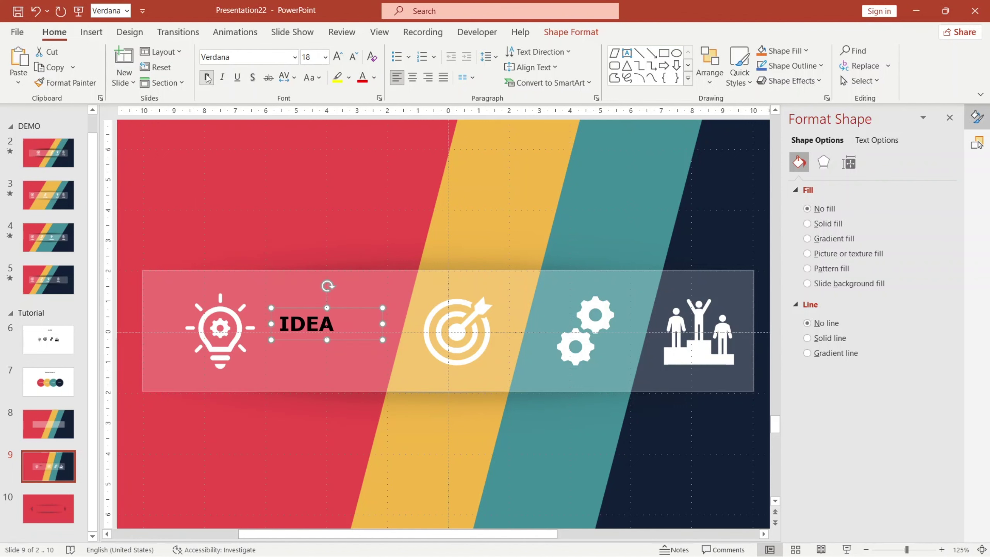
drag(337, 331, 335, 338)
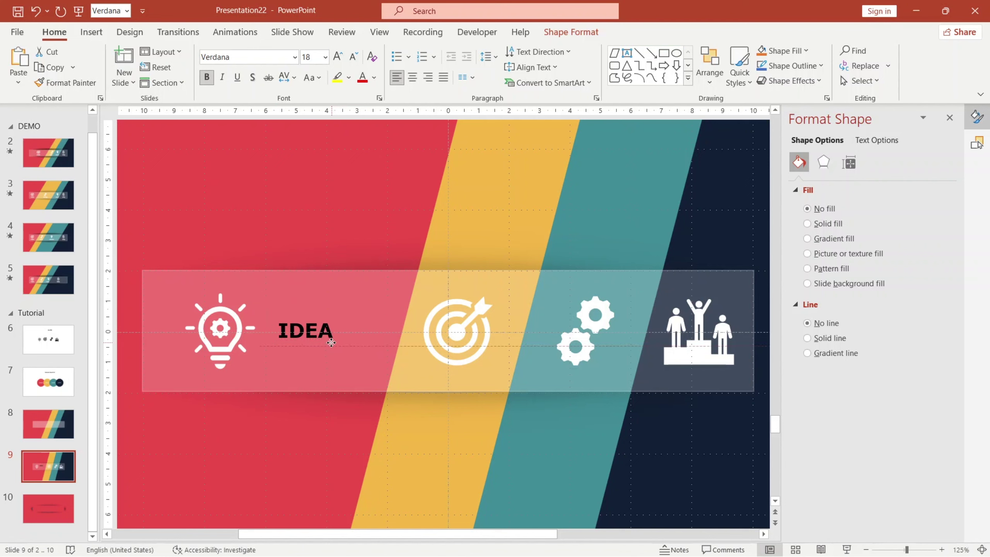
key(ctrl+shift+period)
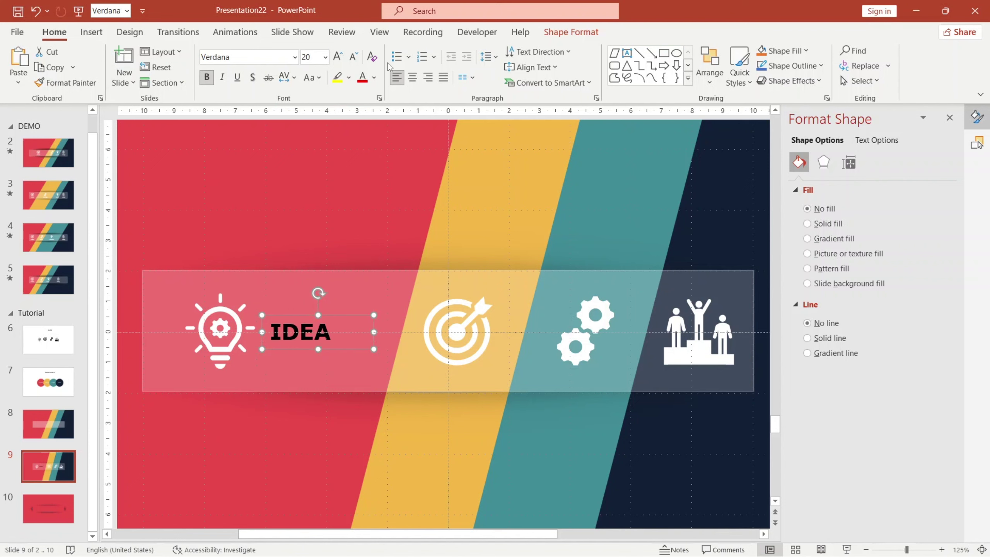
click(377, 78)
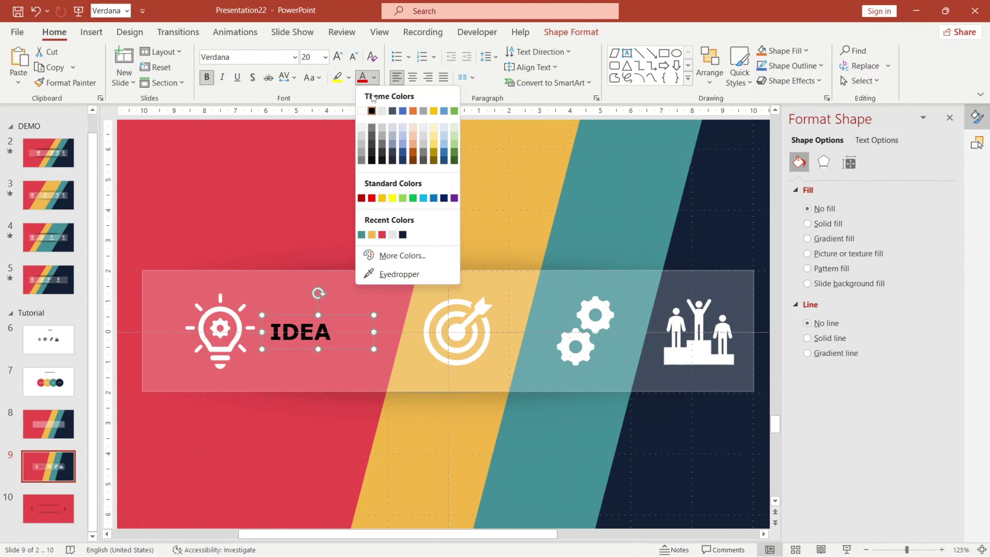
click(364, 114)
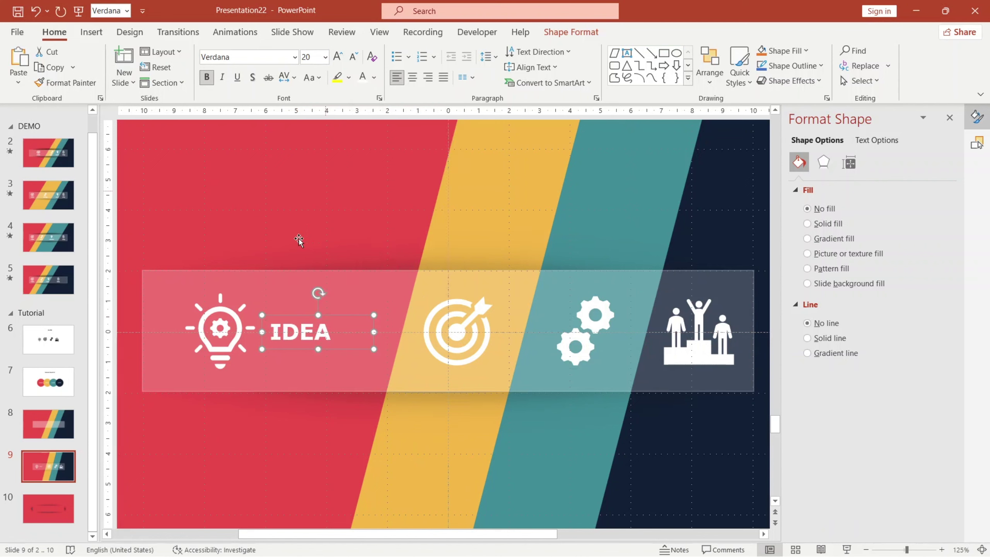
shift+click(233, 309)
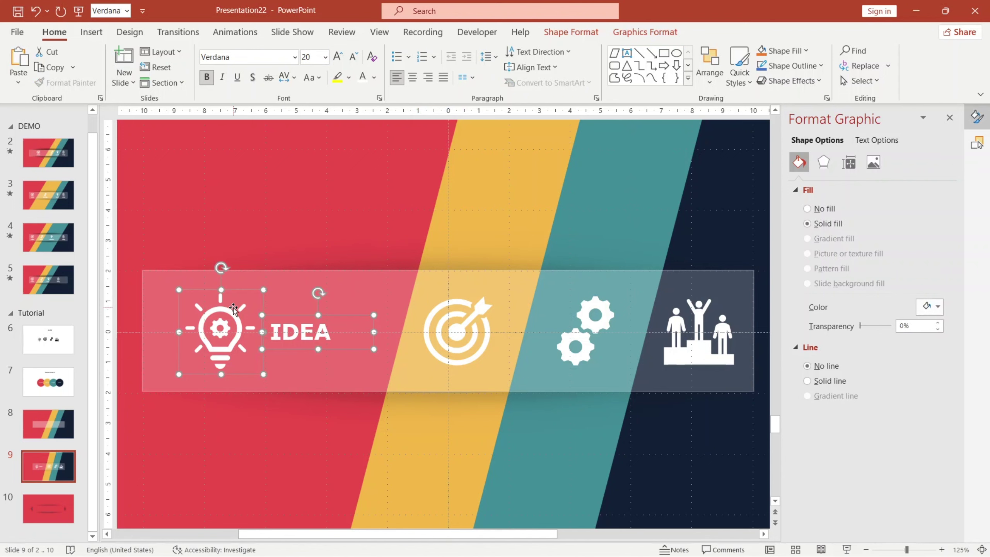
drag(233, 309, 240, 309)
click(72, 477)
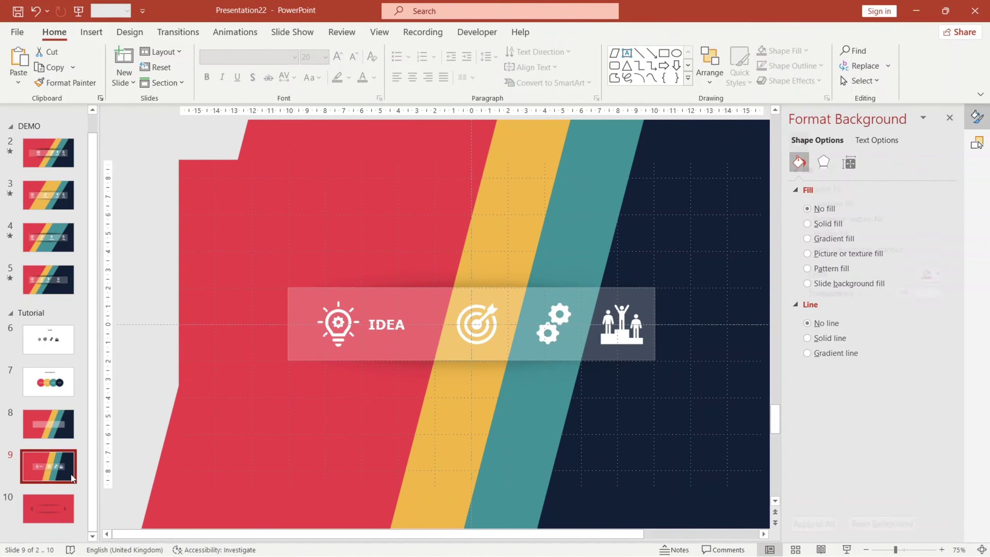
Duplicate slide 9 as slide 10 and stretch its red stripe wider to the left
right_click(72, 478)
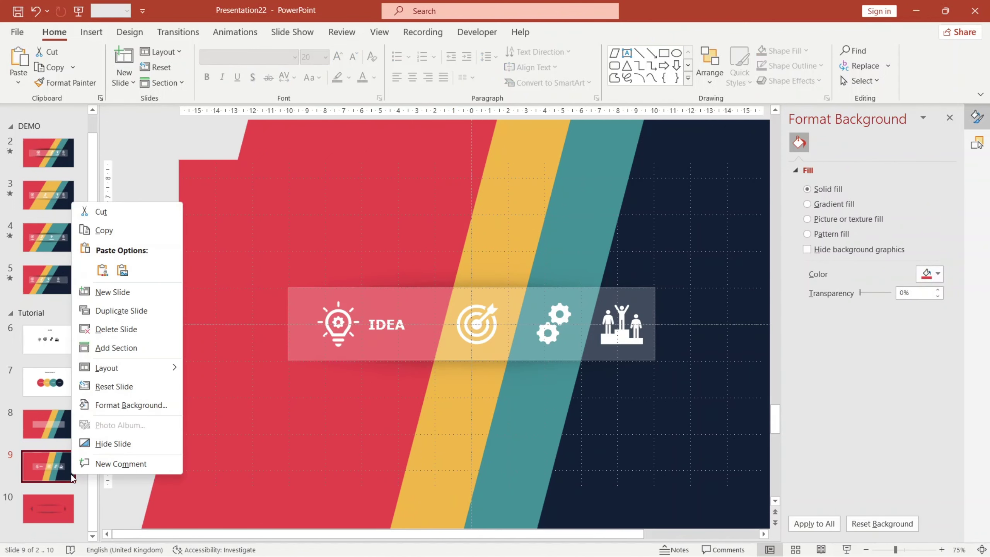
click(150, 310)
click(336, 460)
key(shift+Left)
key(shift+Left)
key(shift+Left)
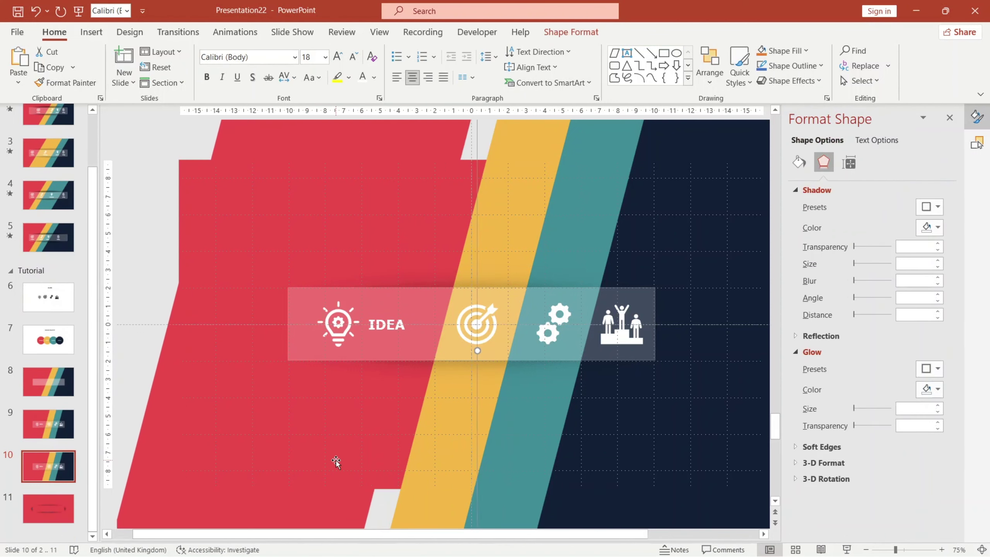
key(Left)
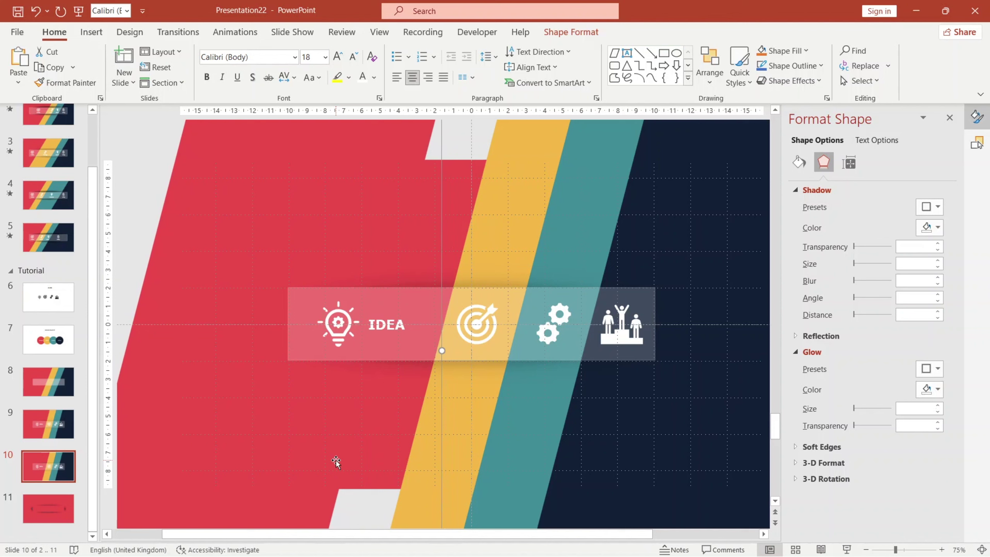
key(Left)
key(Escape)
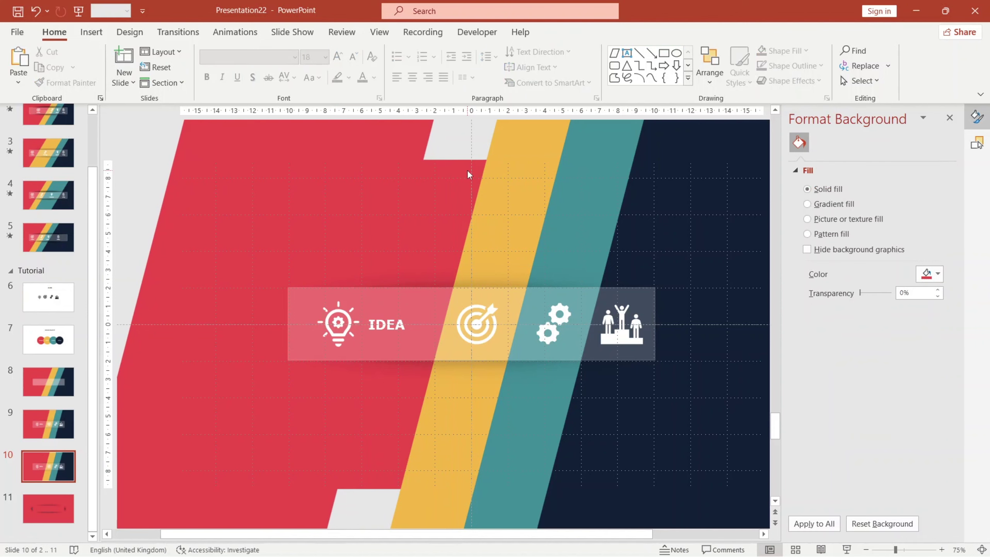
Make the slide background white and nudge the red and yellow stripes left to close the gap
click(929, 274)
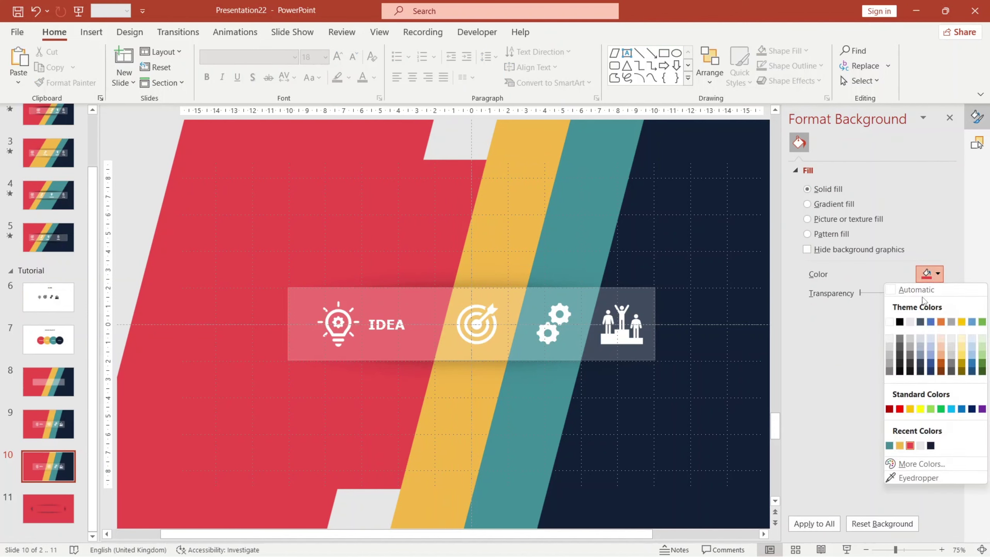
click(890, 321)
click(379, 172)
key(Left)
key(Left)
key(Left)
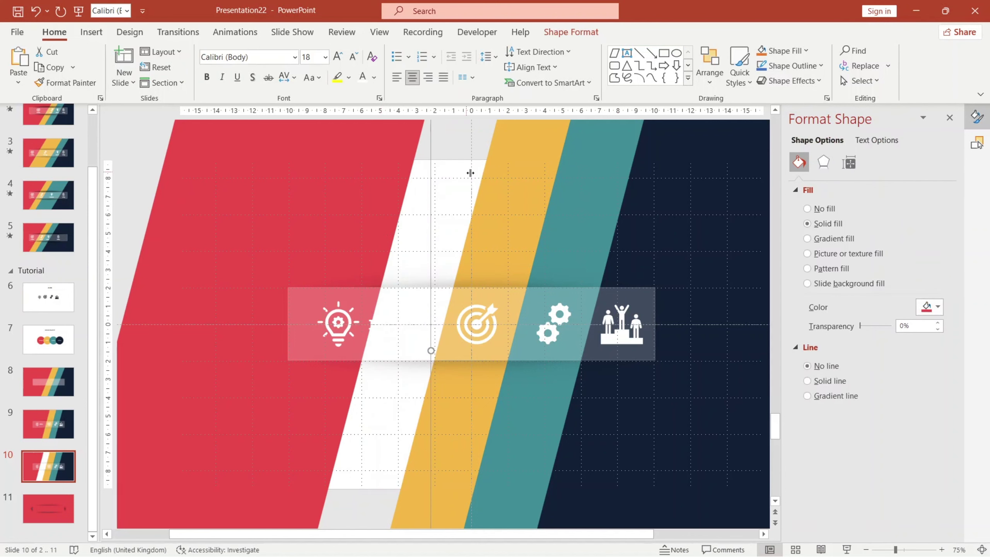
click(506, 183)
key(Left)
key(Left)
Move the label beside the target icon, nudge the icon left, and retype the label (GOALS, Practice)
click(407, 335)
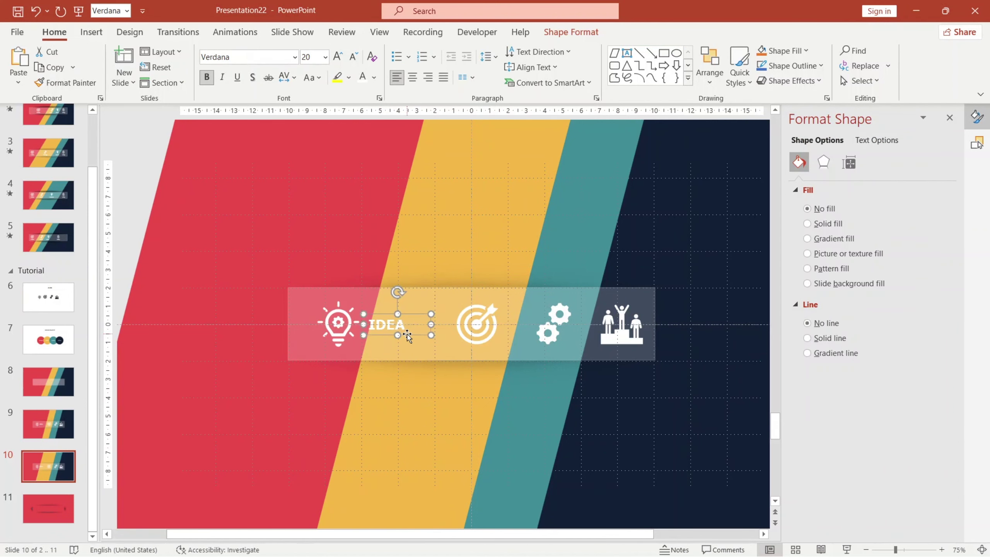
drag(407, 336, 488, 336)
click(480, 340)
key(Left)
key(Left)
key(Left)
key(Left)
key(Left)
key(Left)
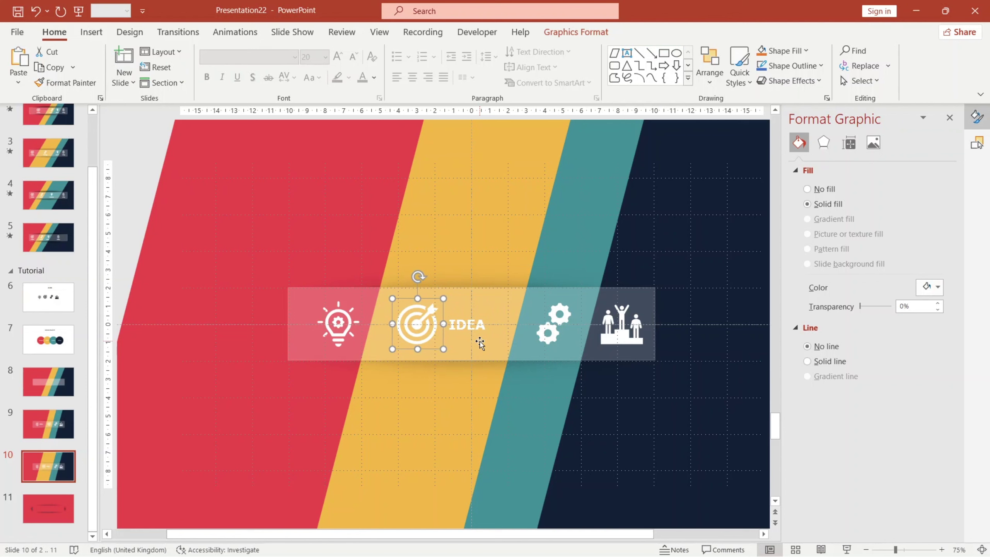
click(477, 331)
text(GOALS)
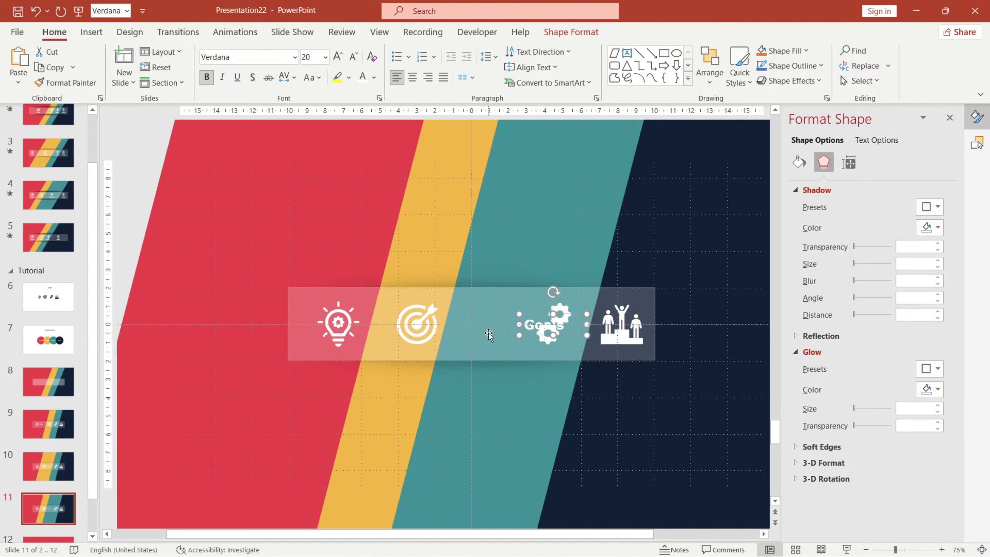
text(Practic)
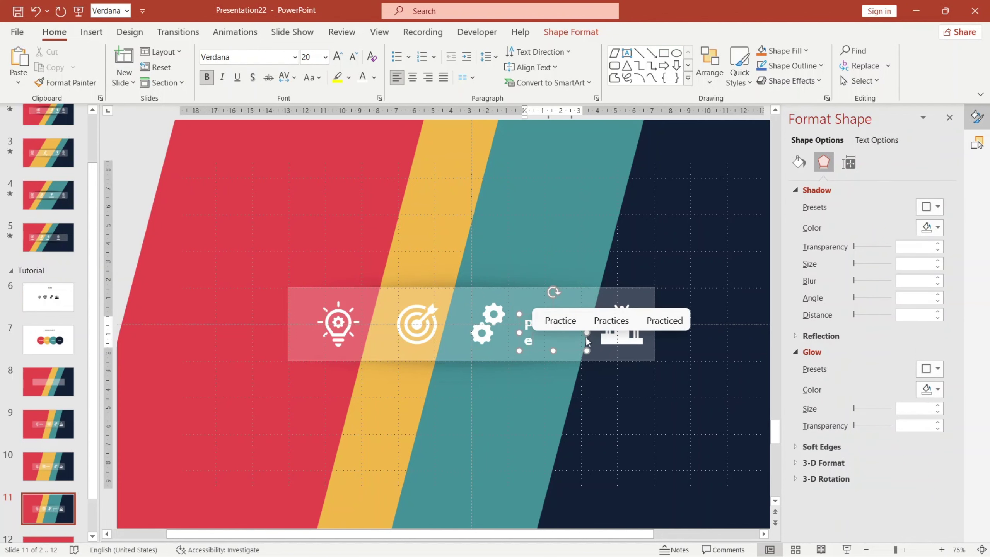
text(e)
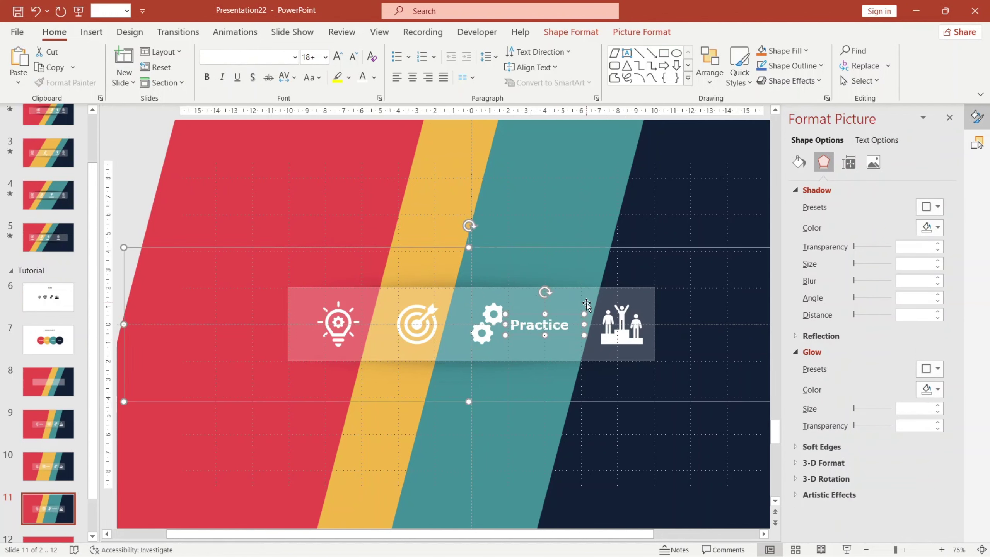
Finish the gears label as 'Practice' and duplicate slide 11 as slide 12
click(568, 331)
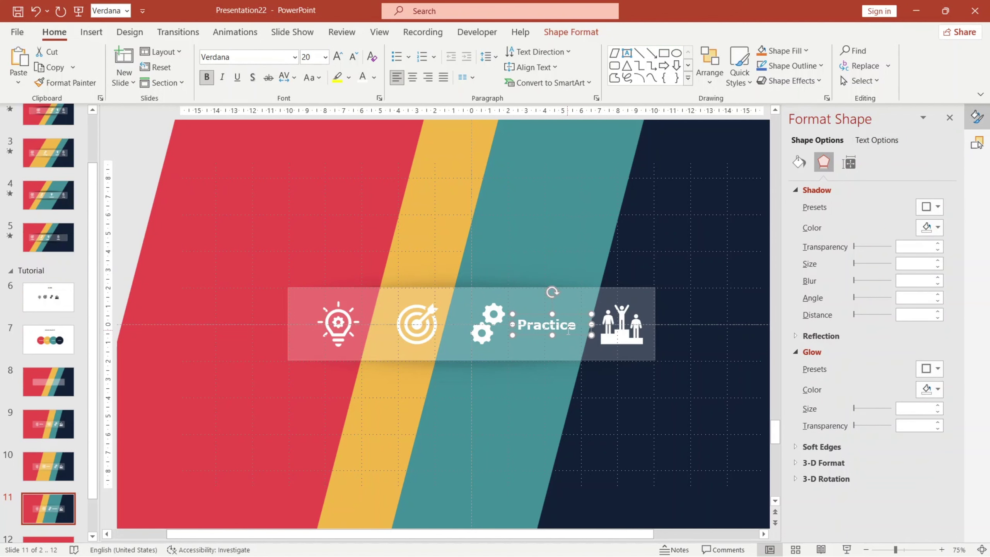
click(61, 502)
right_click(61, 503)
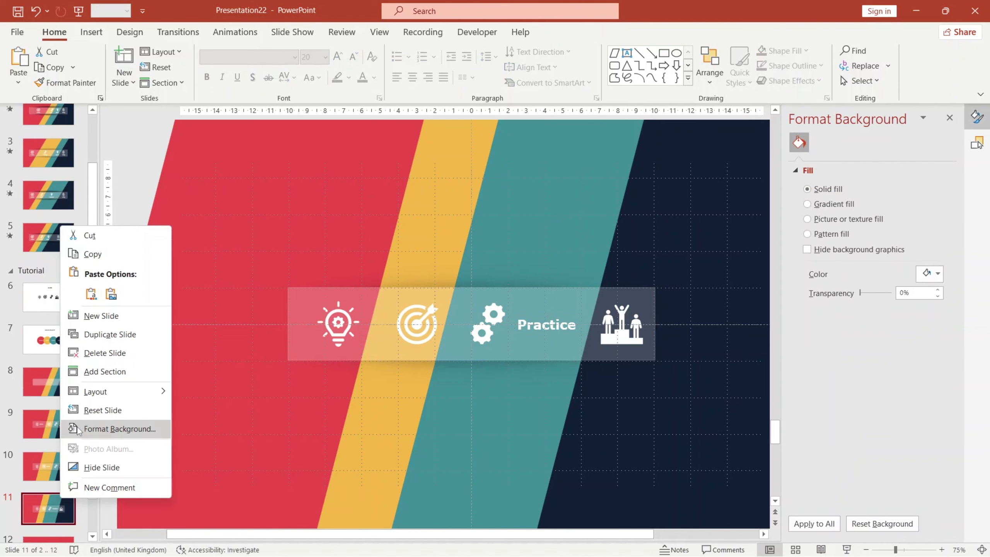
click(102, 338)
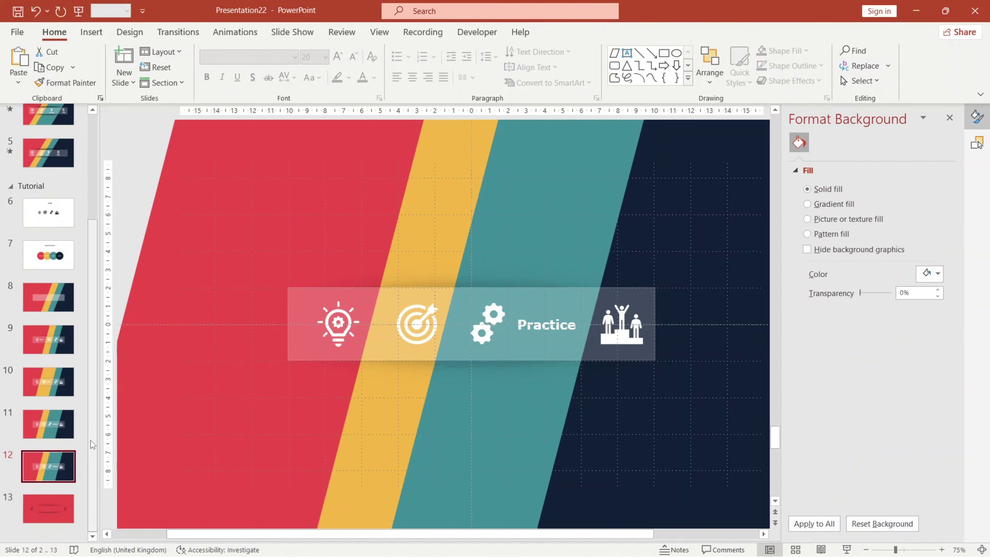
Retype slide 12's label as 'Success' and move it beside the podium icon
scroll(517, 299, down, 2)
double_click(494, 329)
text(Success)
drag(544, 330, 497, 330)
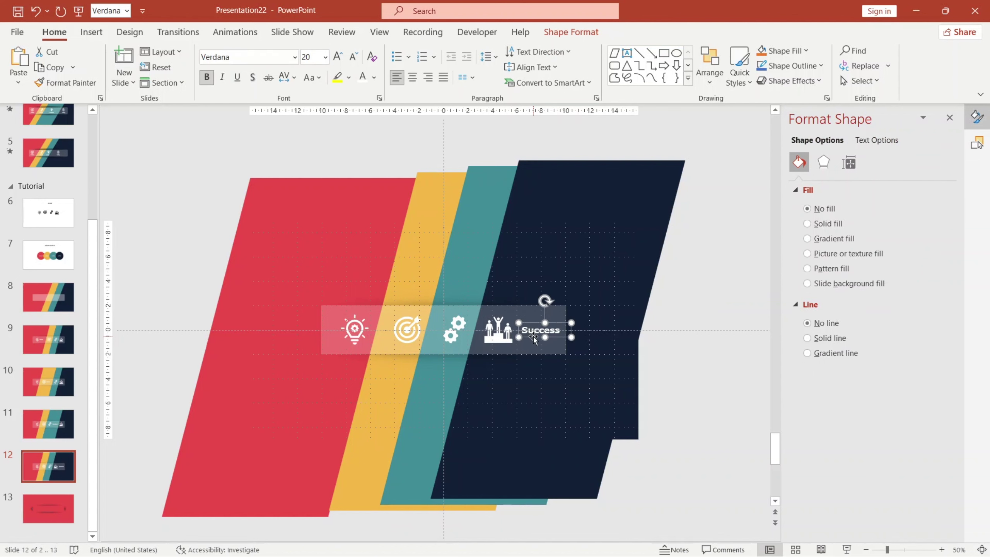
click(709, 402)
shift+click(66, 356)
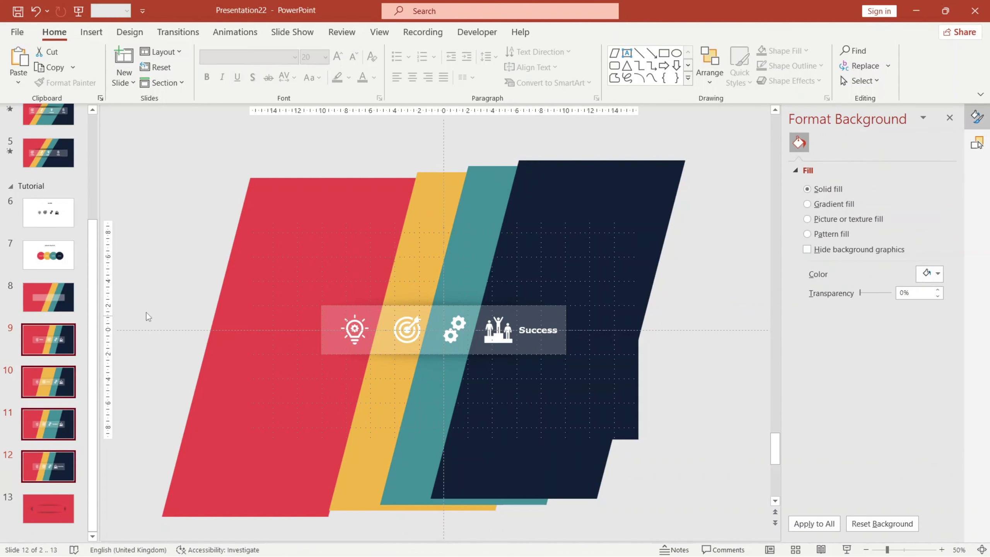
Apply the Morph transition to slides 9–12 and shorten its duration to 01.00 seconds
click(178, 32)
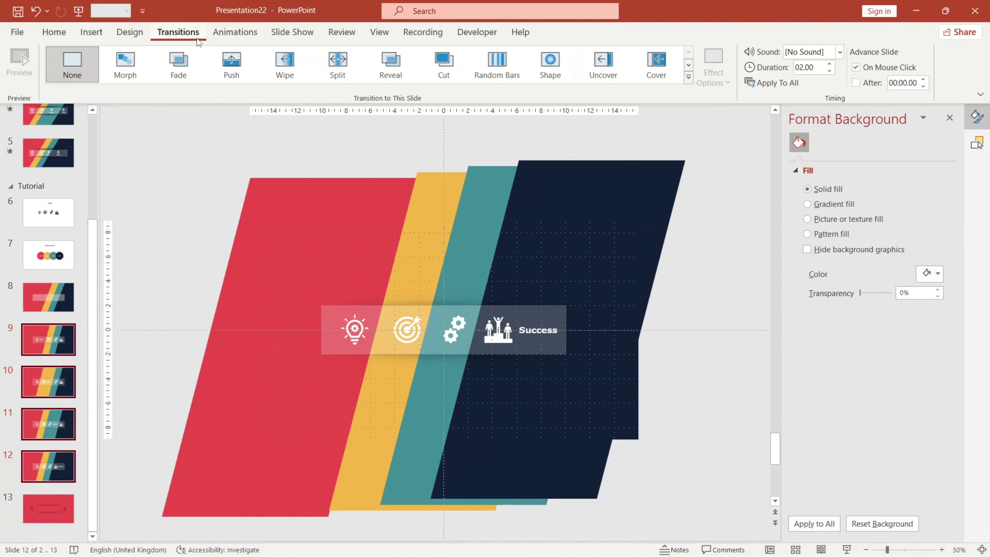
click(116, 72)
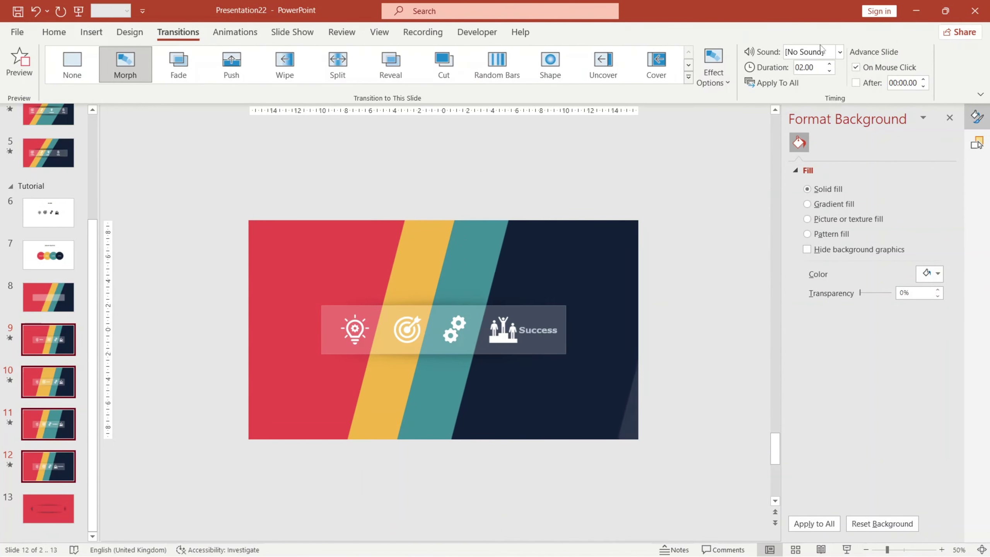
click(829, 70)
click(829, 71)
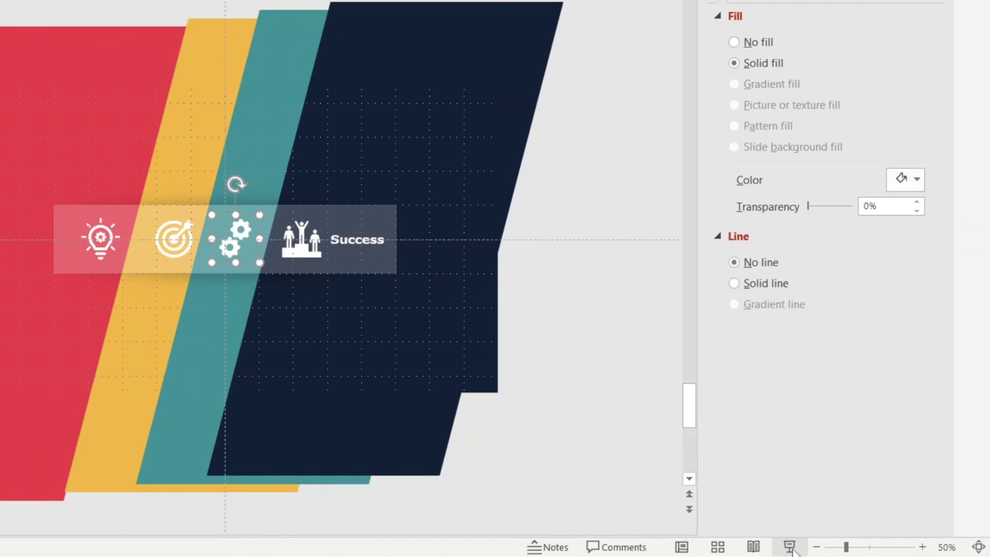
Play the slide show from slide 12 to watch the stripes morph, then return to editing
click(846, 549)
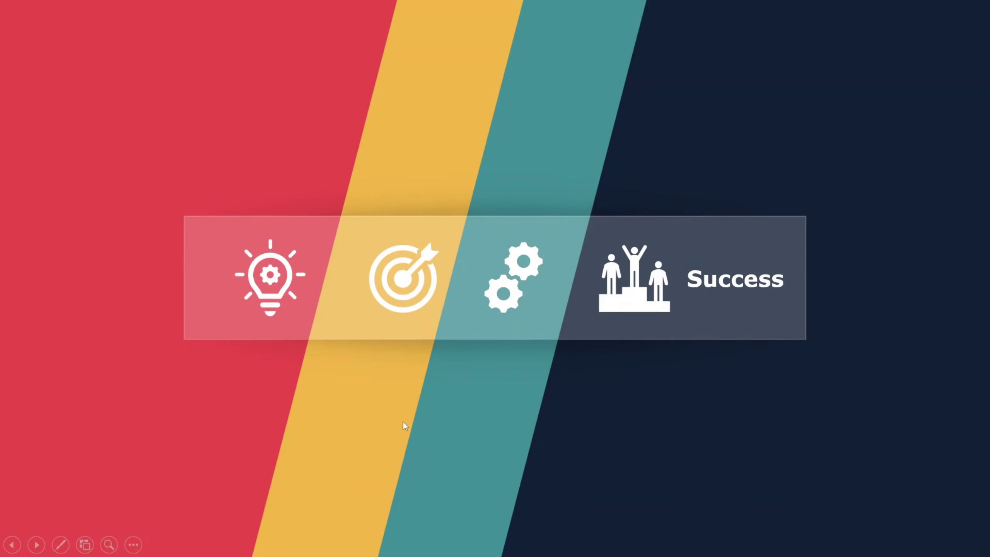
click(277, 253)
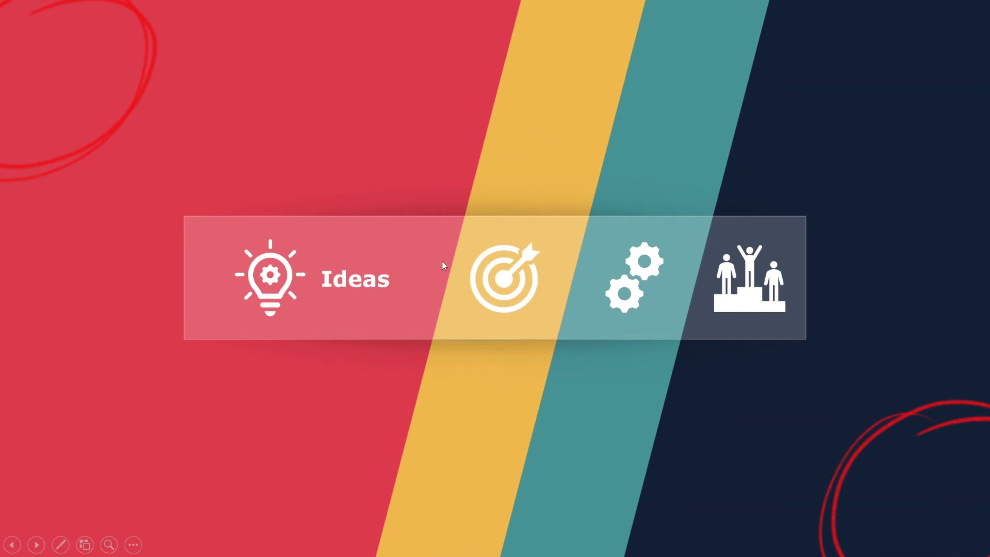
key(Escape)
click(612, 215)
Nudge the dark-blue stripe right, then hyperlink the lightbulb icon on slide 10 to slide 9
key(Right)
key(Right)
key(Right)
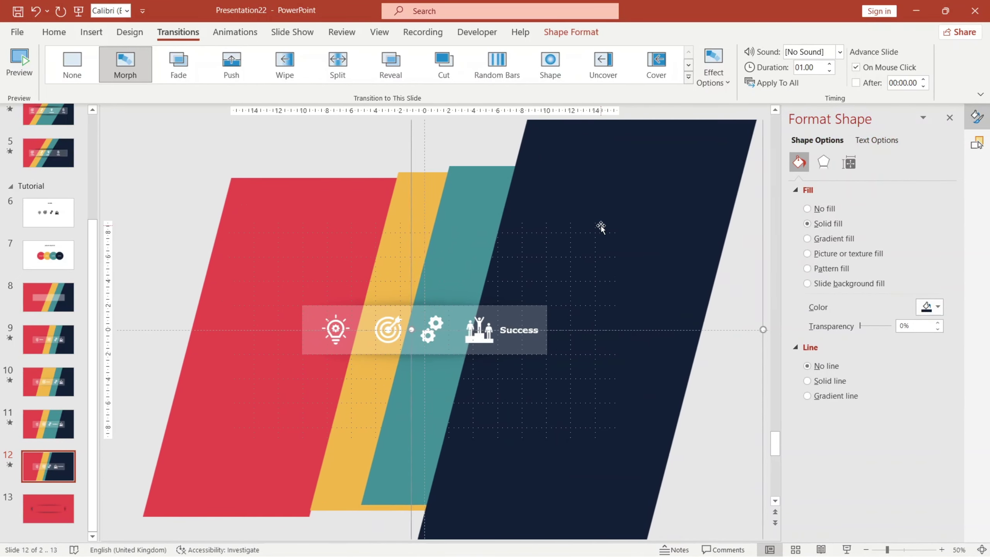
key(Right)
key(Right)
key(Right)
key(Right)
key(Right)
key(Right)
key(Right)
key(Right)
key(Right)
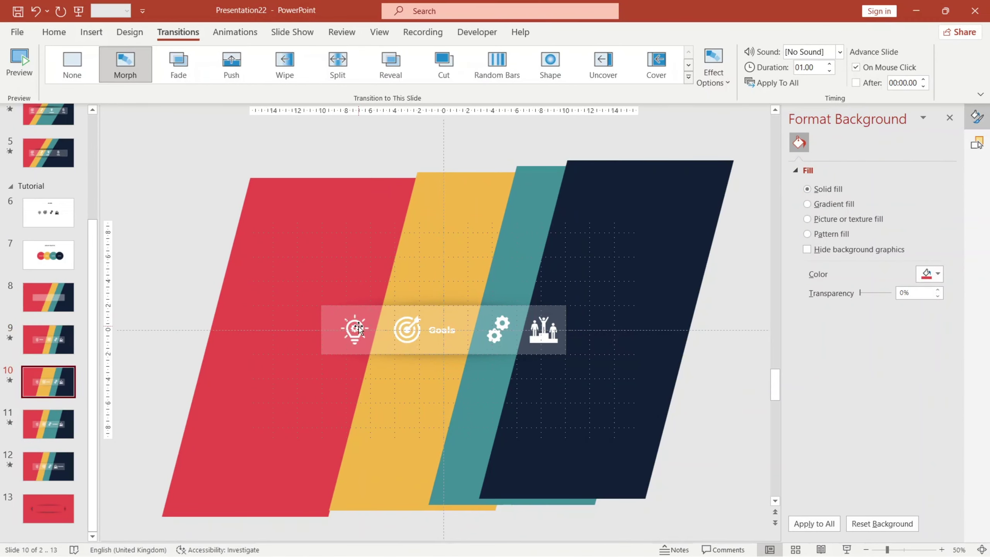
click(356, 328)
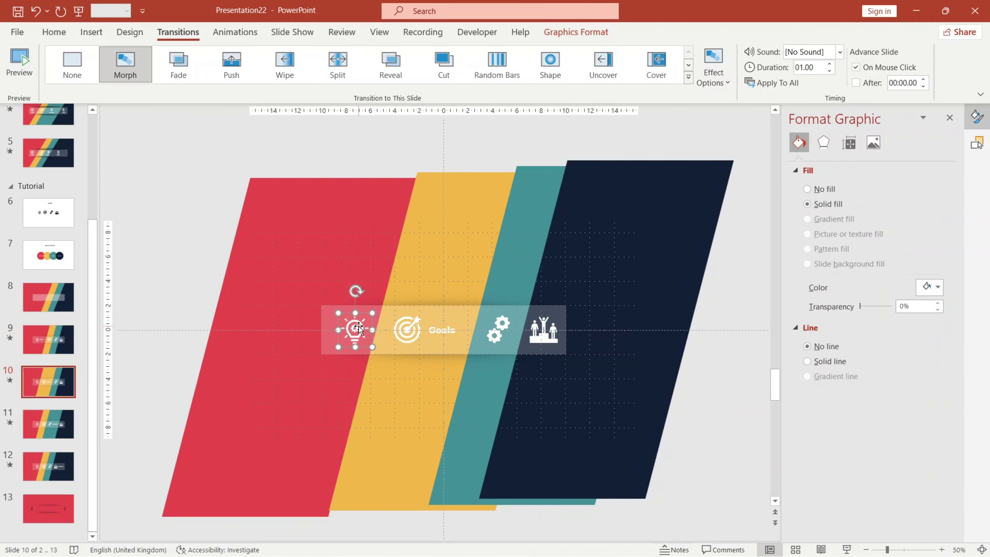
right_click(358, 328)
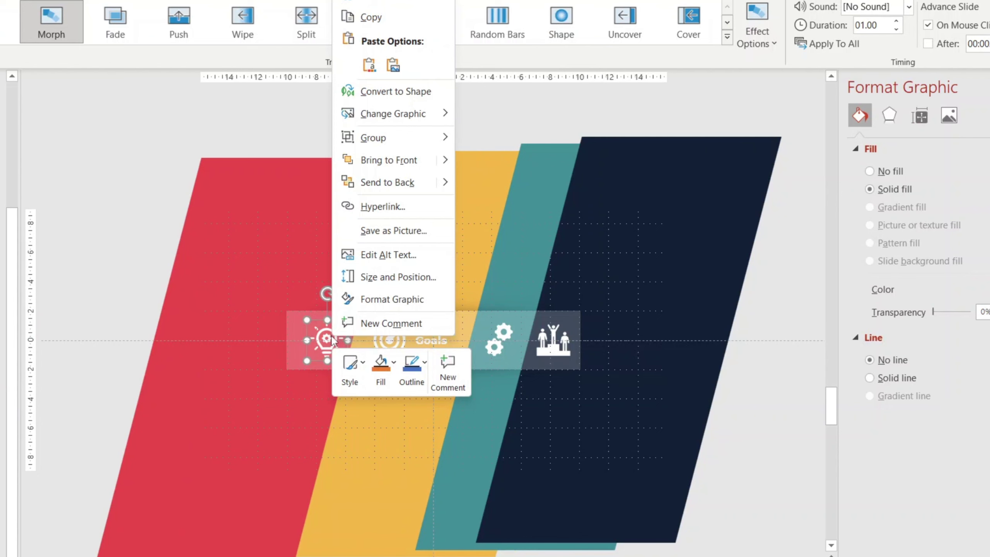
click(417, 210)
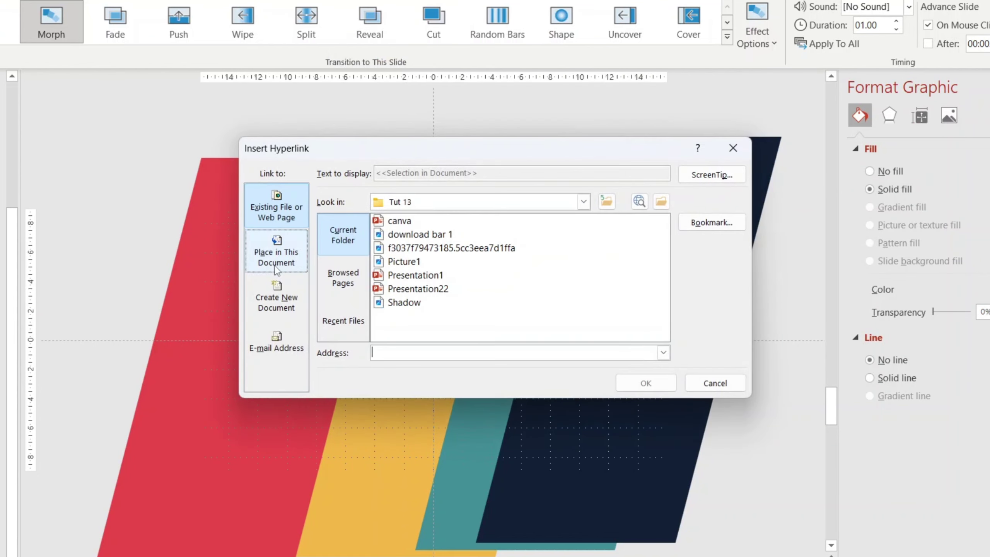
click(273, 267)
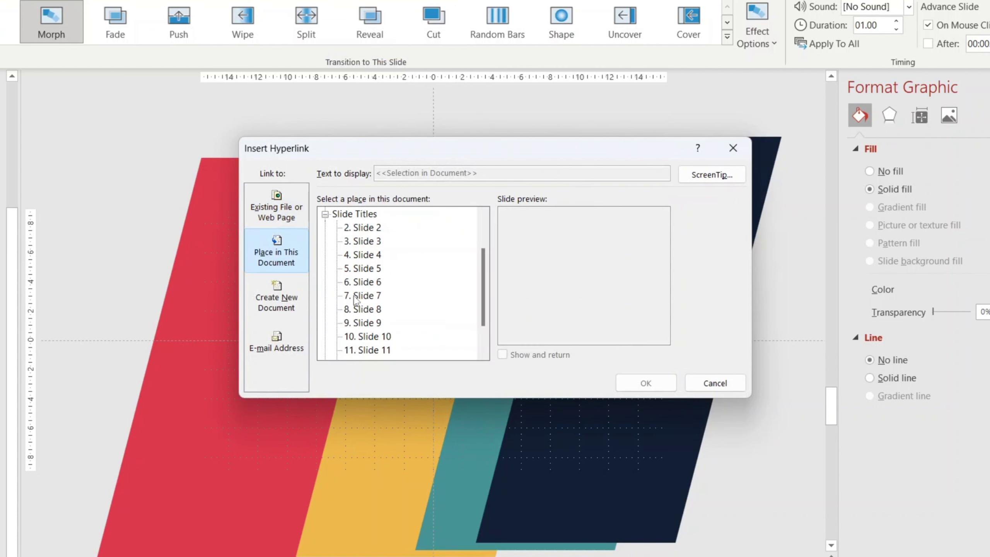
click(368, 326)
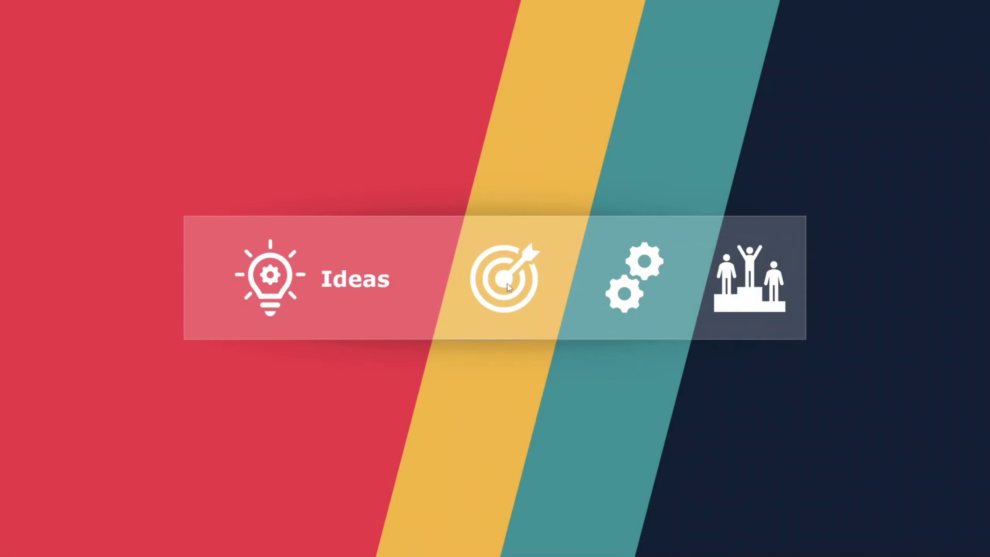
In the slide show, follow the icon links through Goals, Practice, Success and Ideas, ending on Goals
click(507, 283)
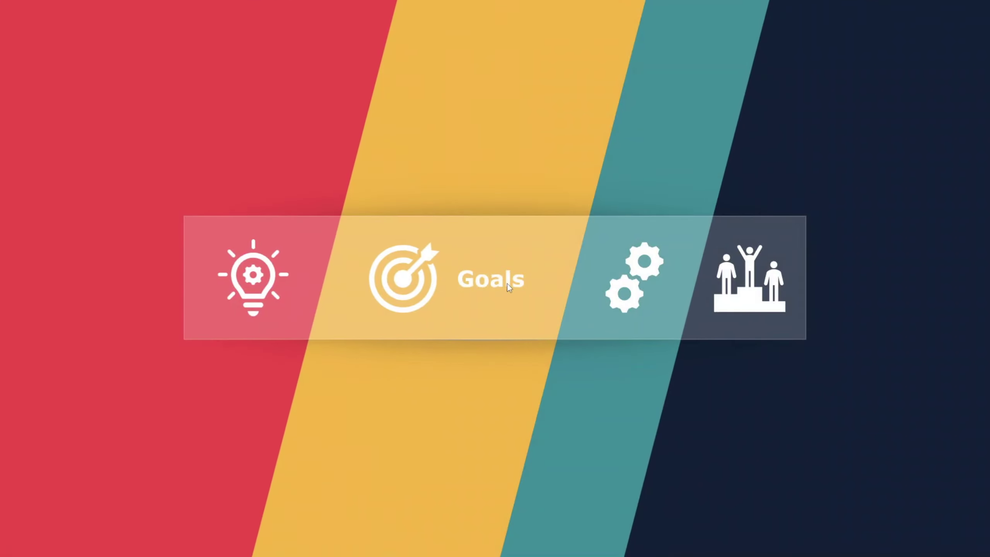
click(628, 270)
click(737, 287)
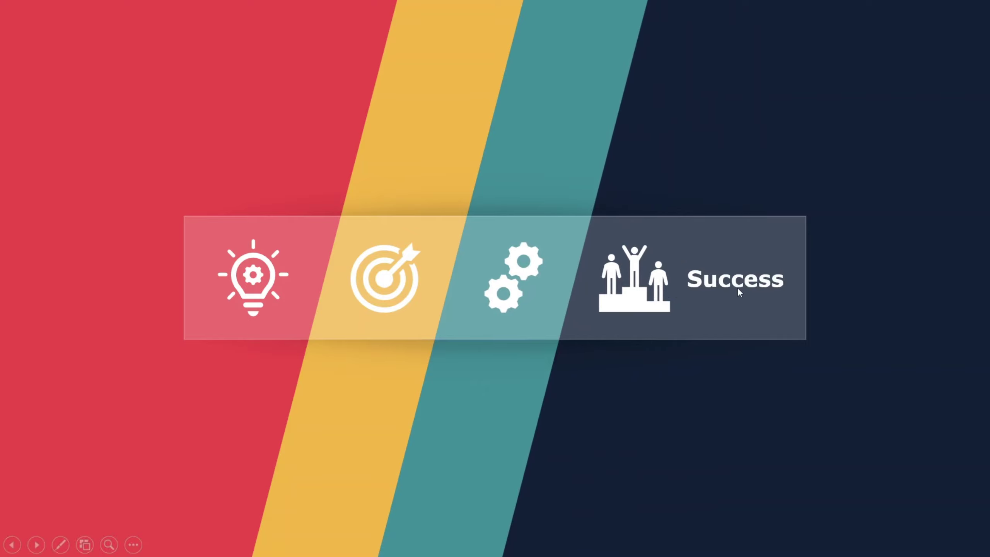
click(254, 276)
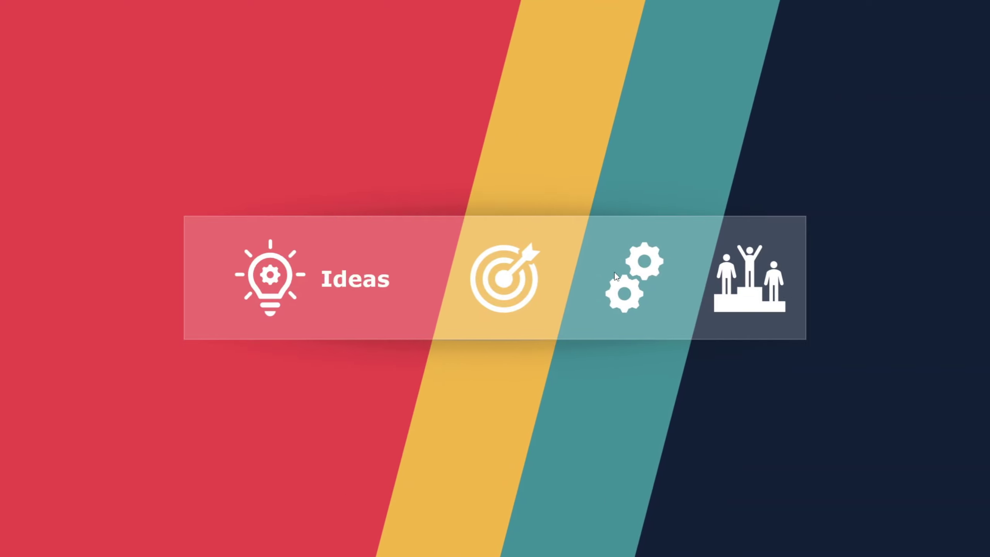
click(615, 277)
click(365, 277)
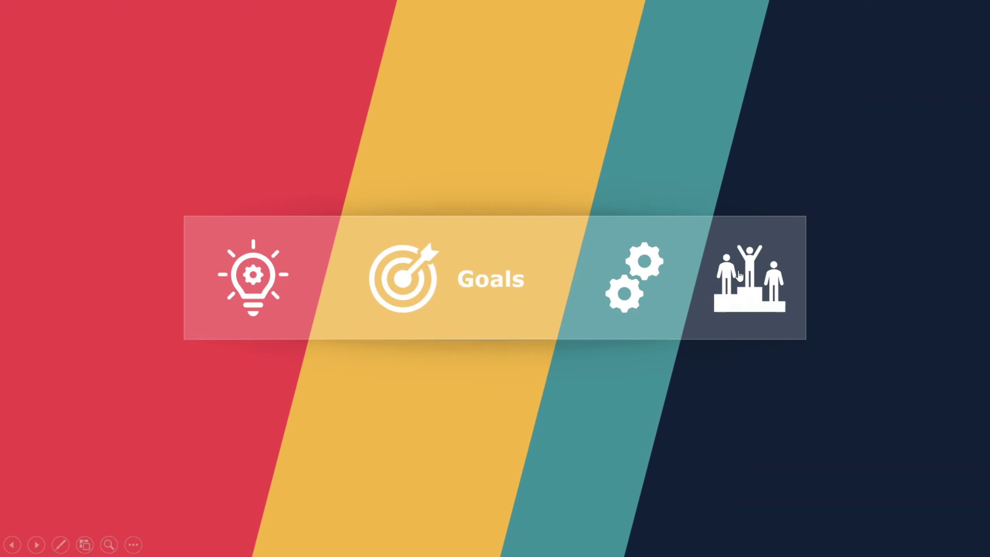
click(737, 271)
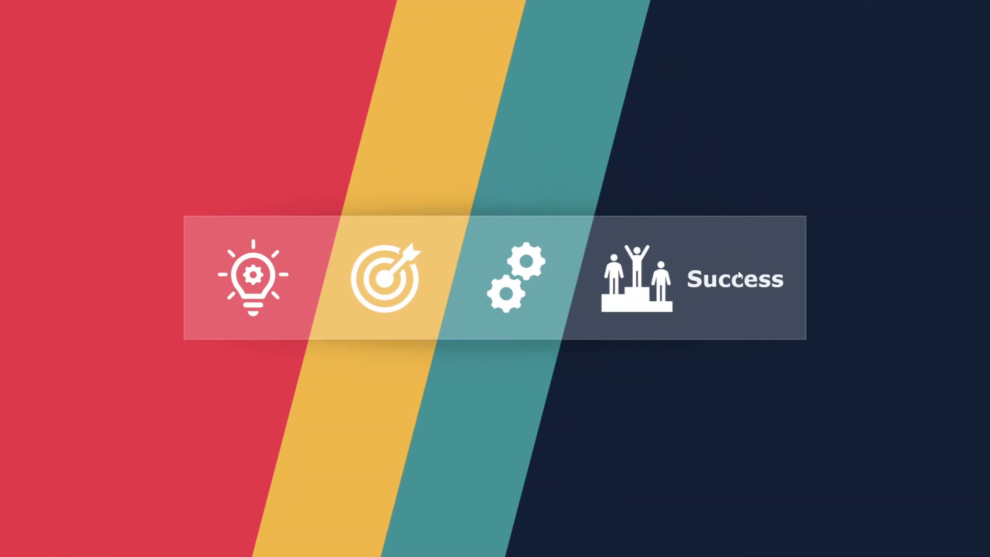
click(369, 291)
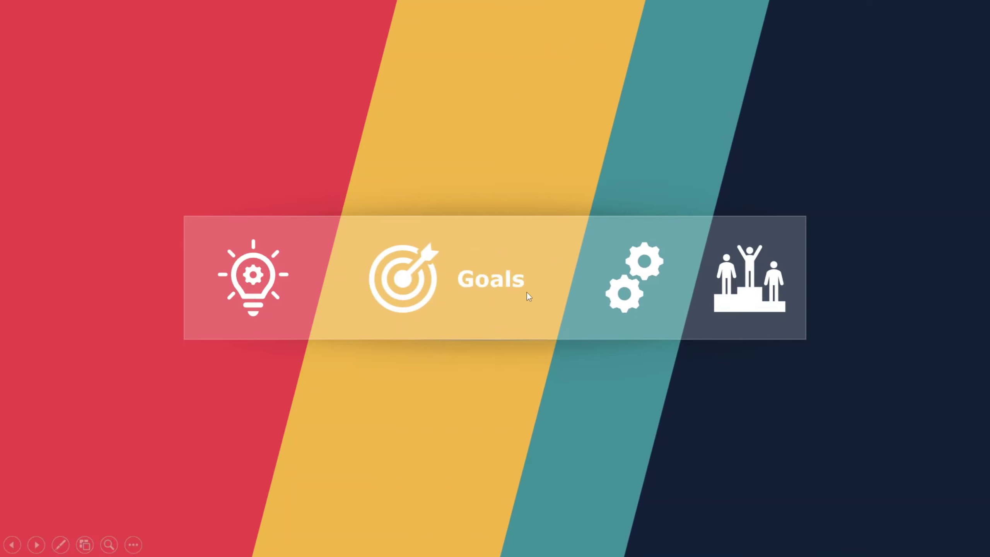